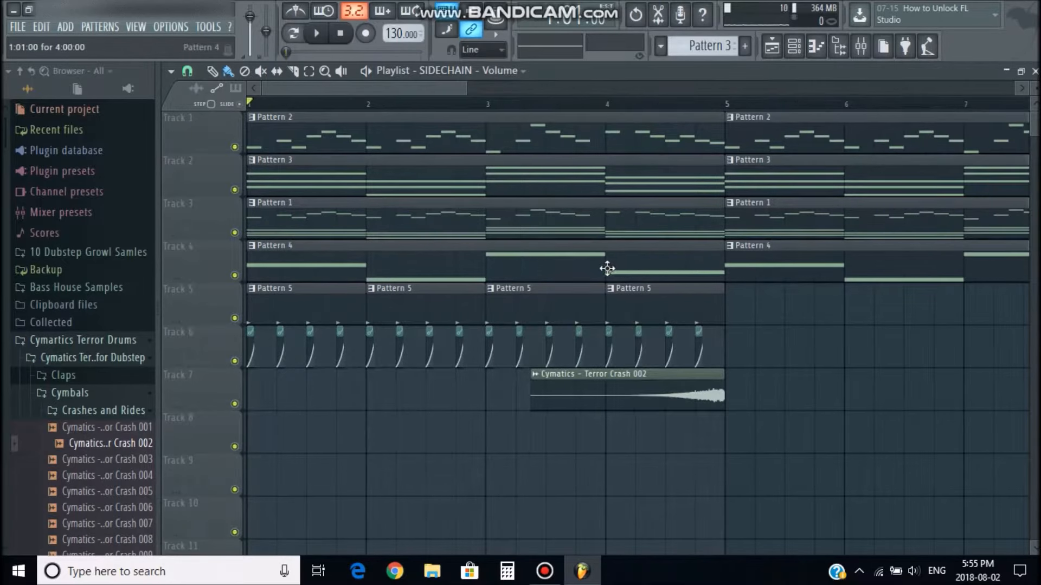
- Delete all the sidechain volume automation clips from Track 6 of the playlist
scroll(547, 232, "down", 2)
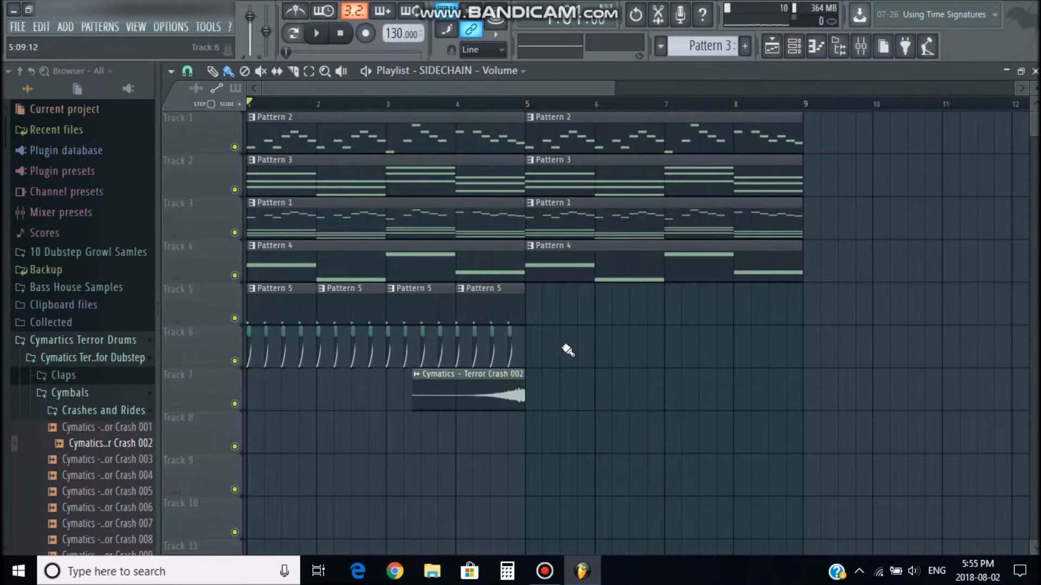
scroll(500, 194, "down", 1)
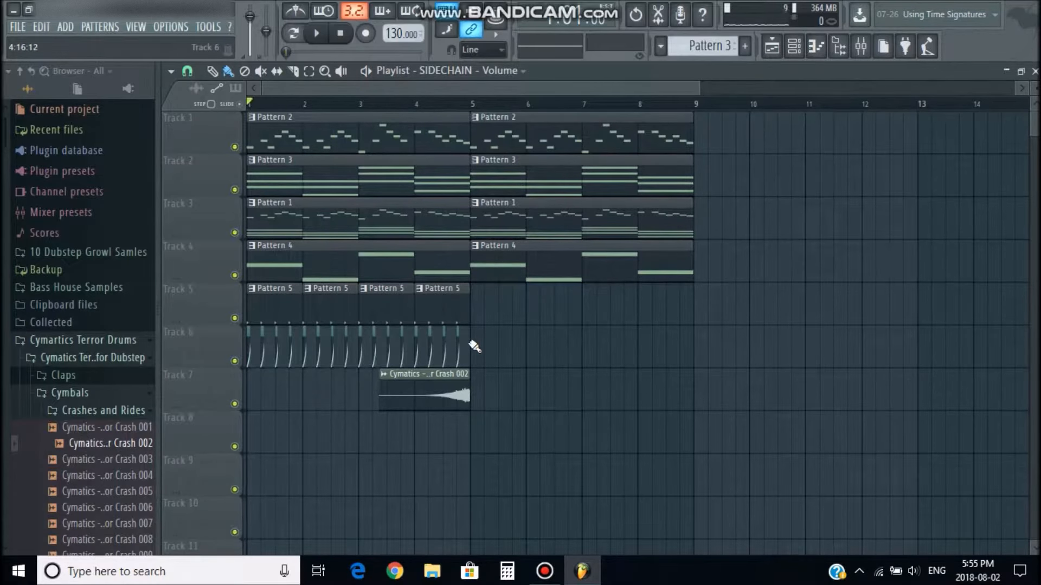
left_click_drag(415, 349, 261, 346)
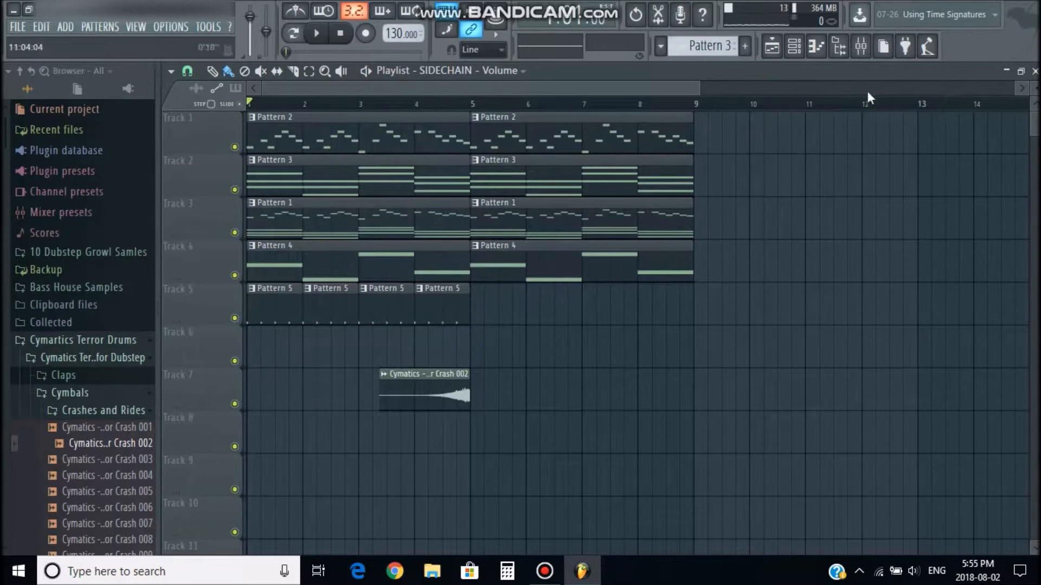
- Inspect the effect slots of the Harmor track in the mixer
left_click(860, 46)
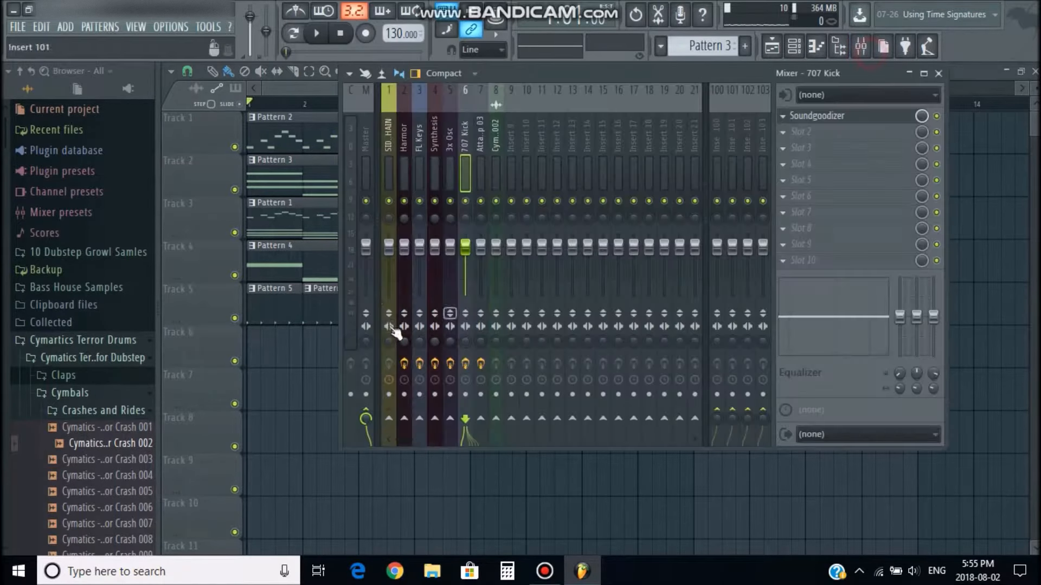
left_click(405, 141)
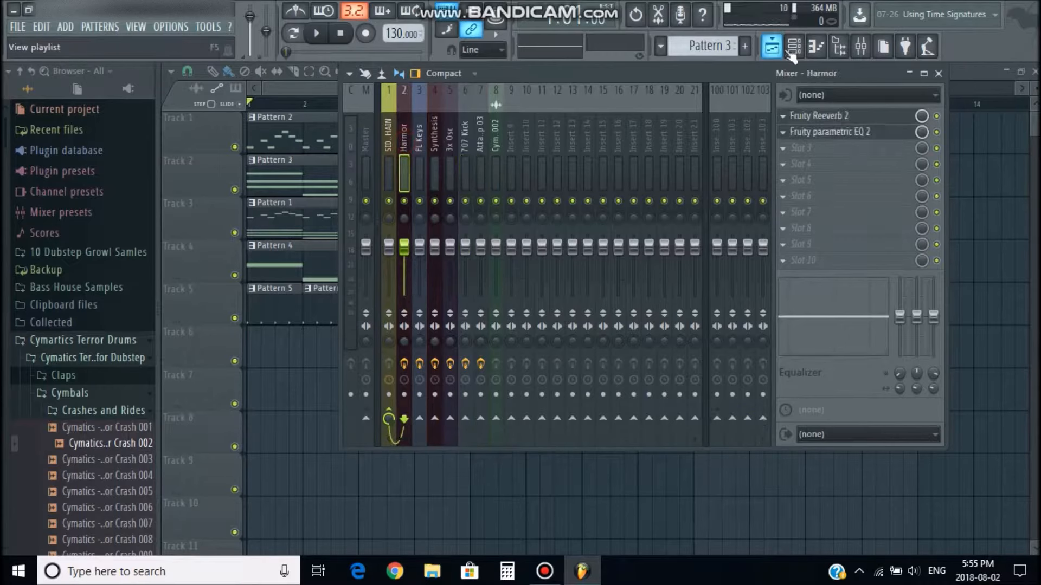
left_click(321, 94)
- Switch to Pattern 5 and view its kick and clap steps in the channel rack
scroll(219, 174, "up", 7)
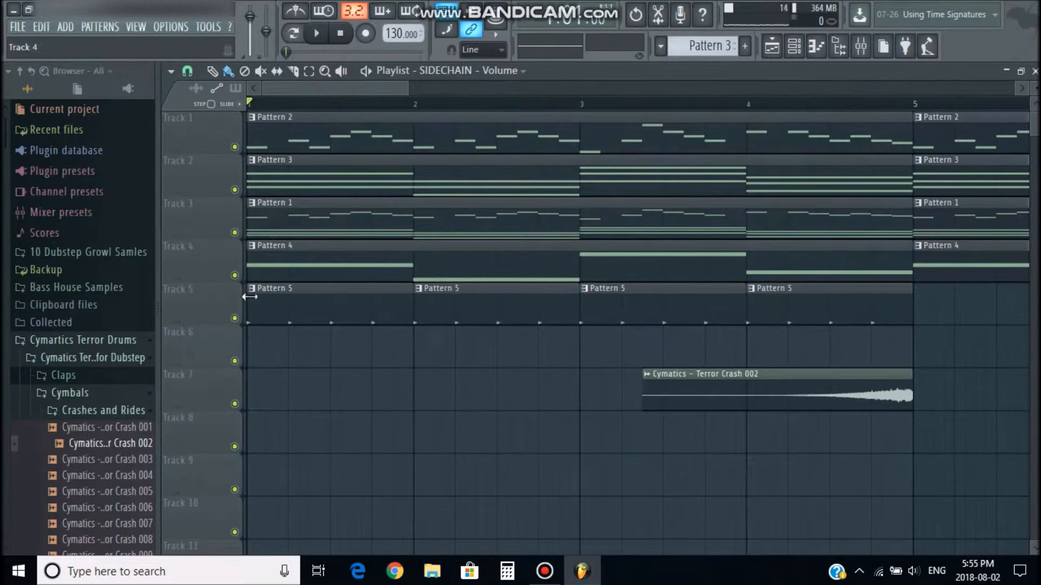
scroll(246, 293, "up", 1)
right_click(258, 298)
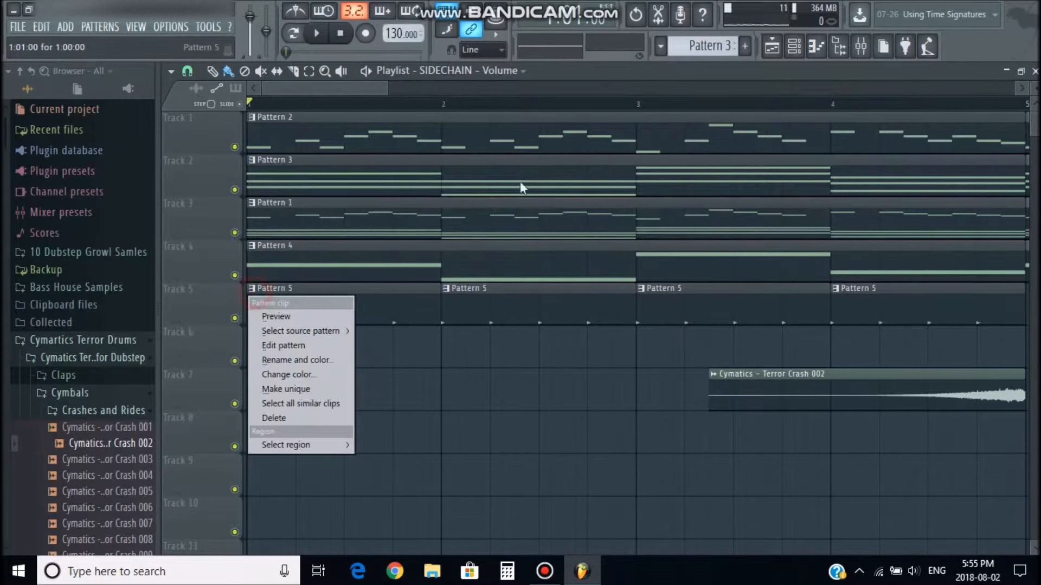
left_click(792, 46)
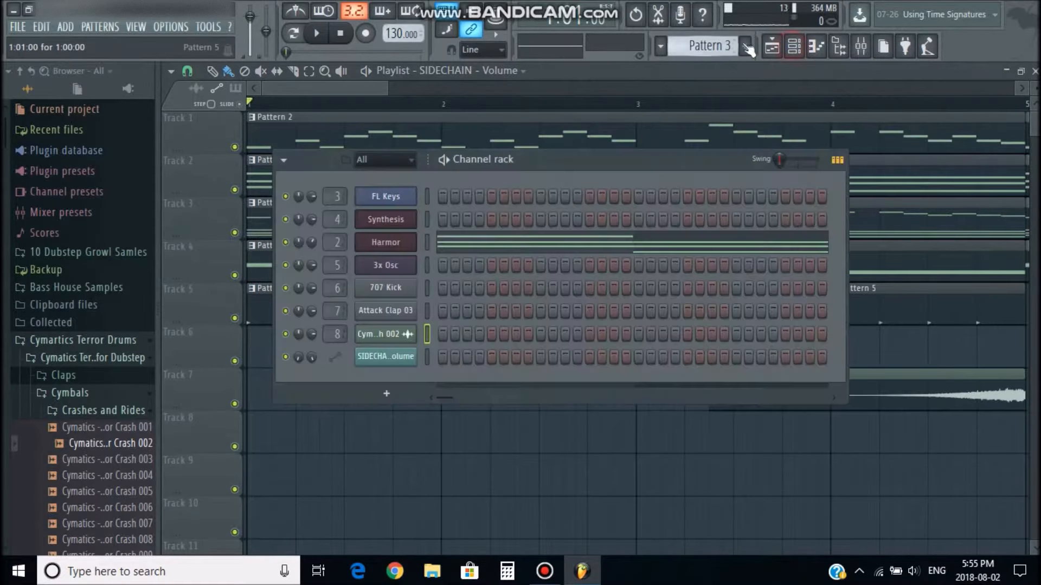
scroll(713, 45, "up", 2)
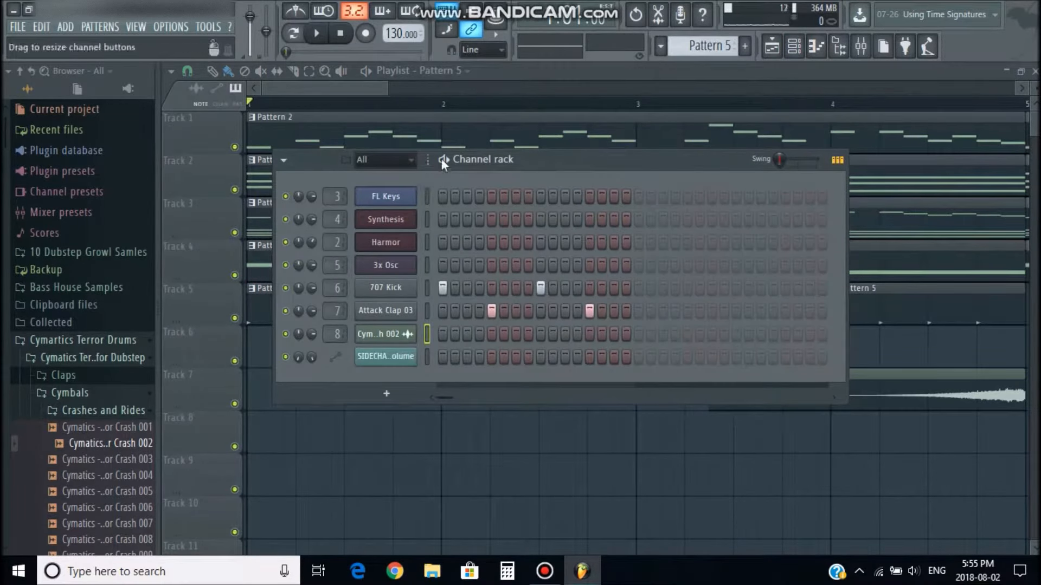
left_click(447, 161)
left_click(588, 75)
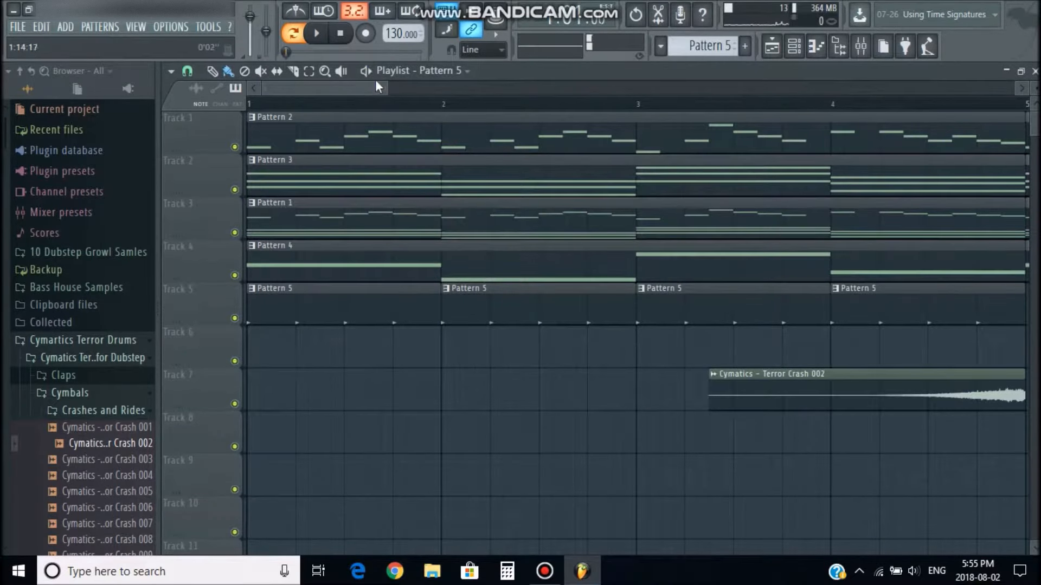
- Play the opening bars of the arrangement without the sidechain clips, and stop playback
key("space")
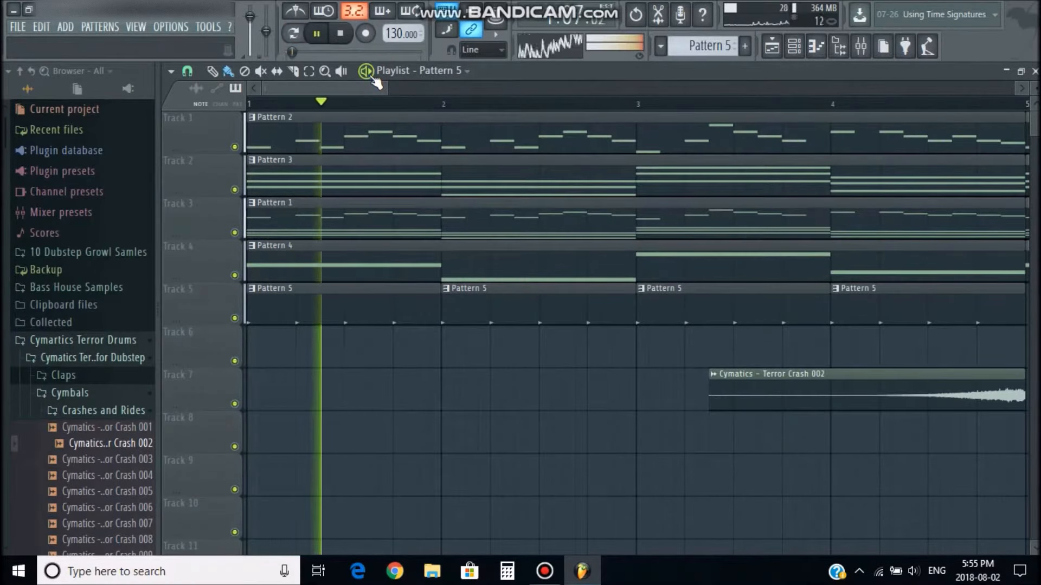
key("space")
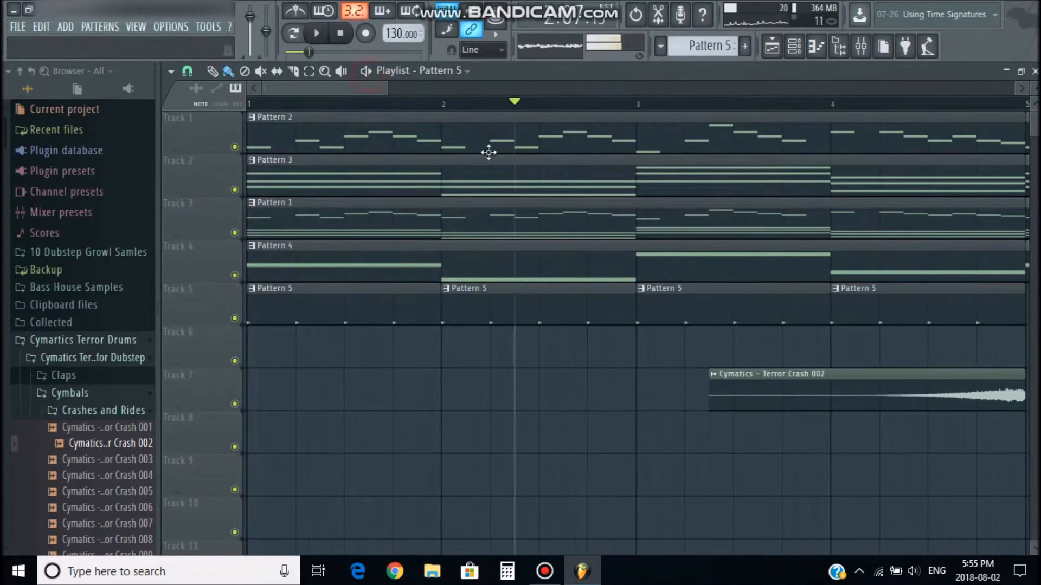
scroll(398, 104, "down", 3)
left_click_drag(401, 108, 147, 119)
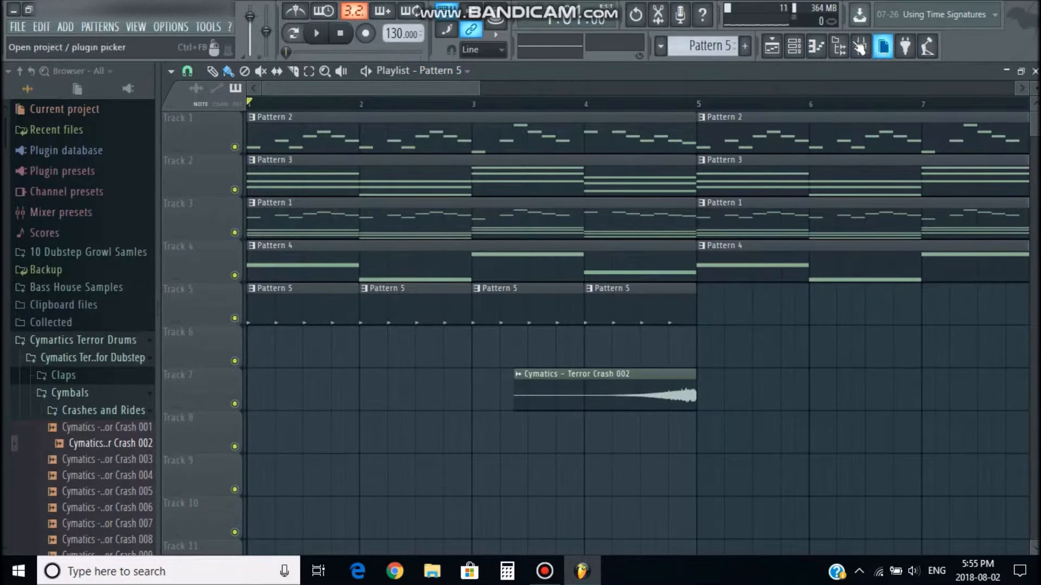
- Compare the channel rack with the mixer tracks, checking the Cymatics crash and Attack Clap 03 inserts
left_click(860, 46)
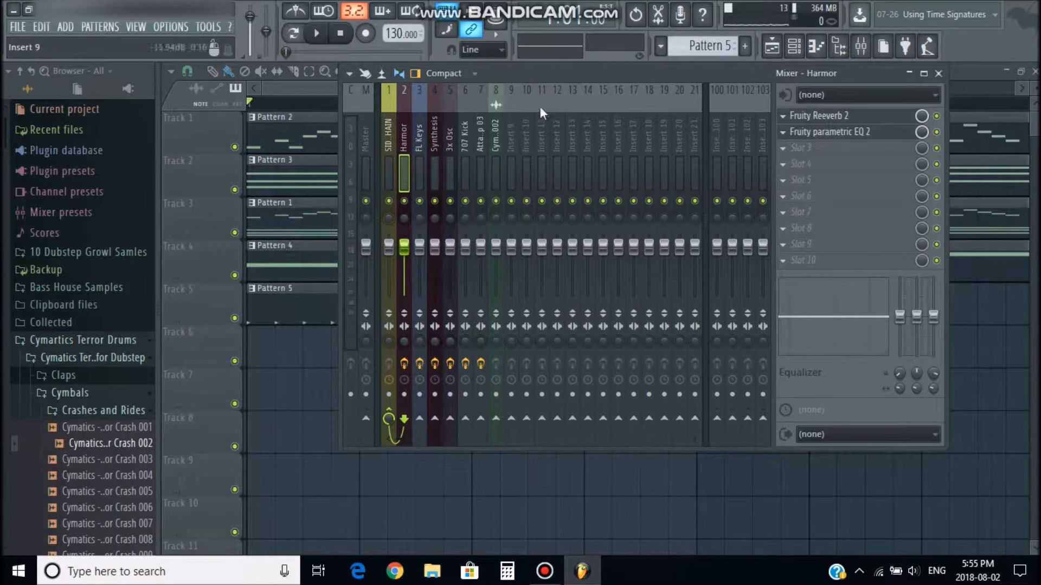
left_click(794, 46)
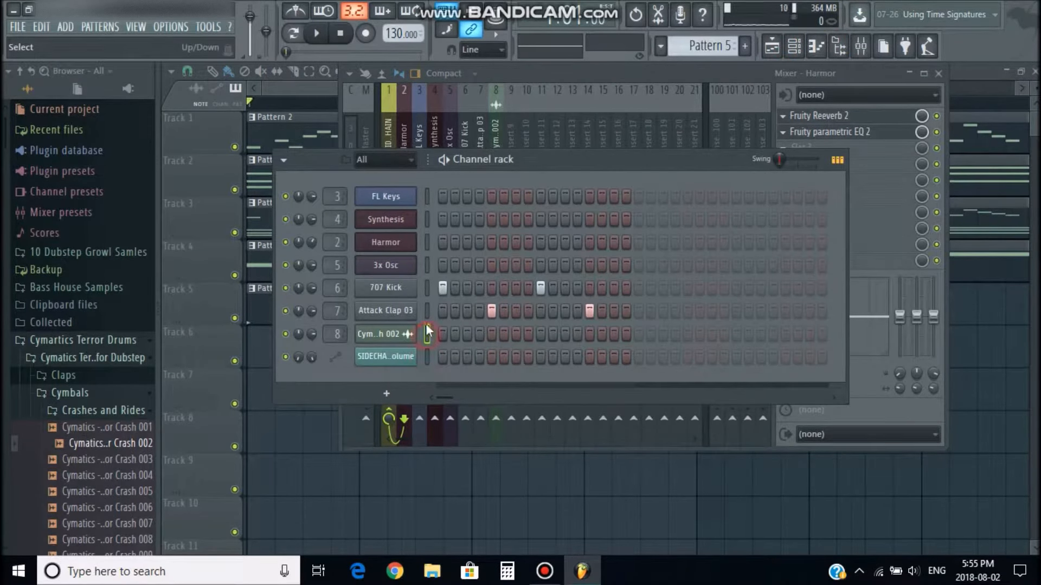
left_click(518, 115)
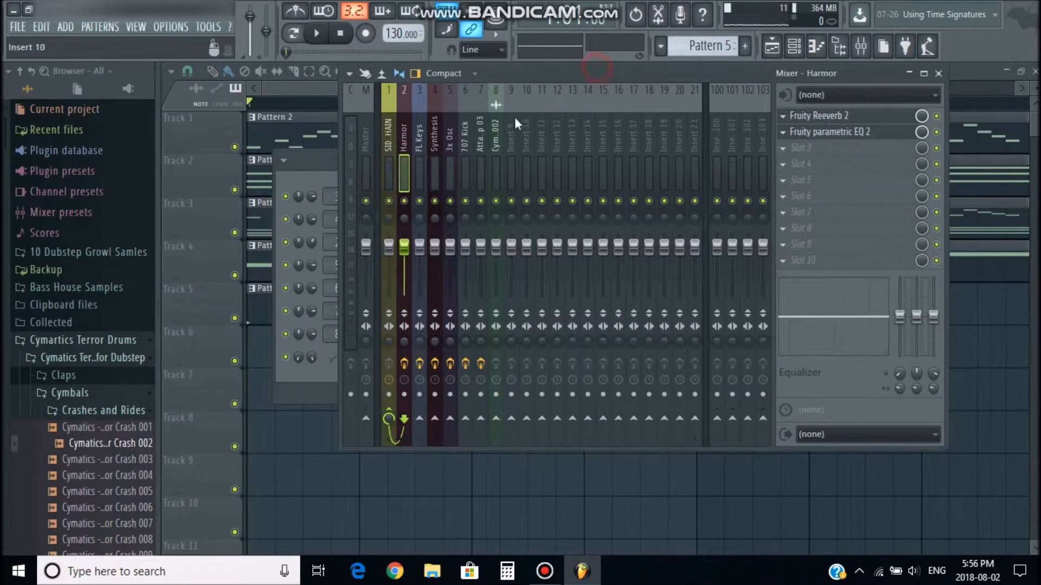
left_click(496, 126)
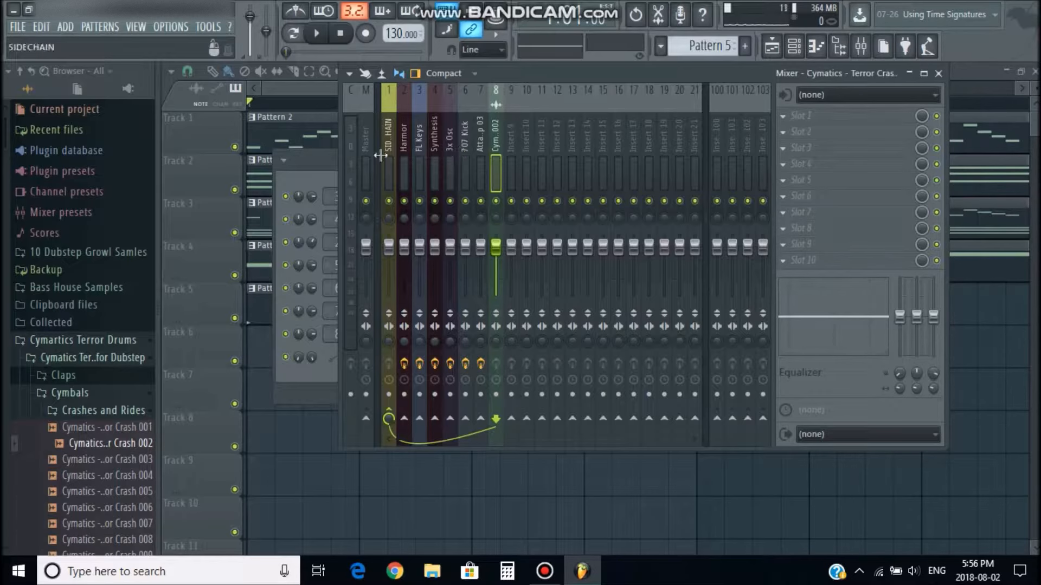
left_click(330, 160)
left_click_drag(506, 168, 567, 106)
left_click_drag(518, 138, 553, 202)
left_click(475, 140)
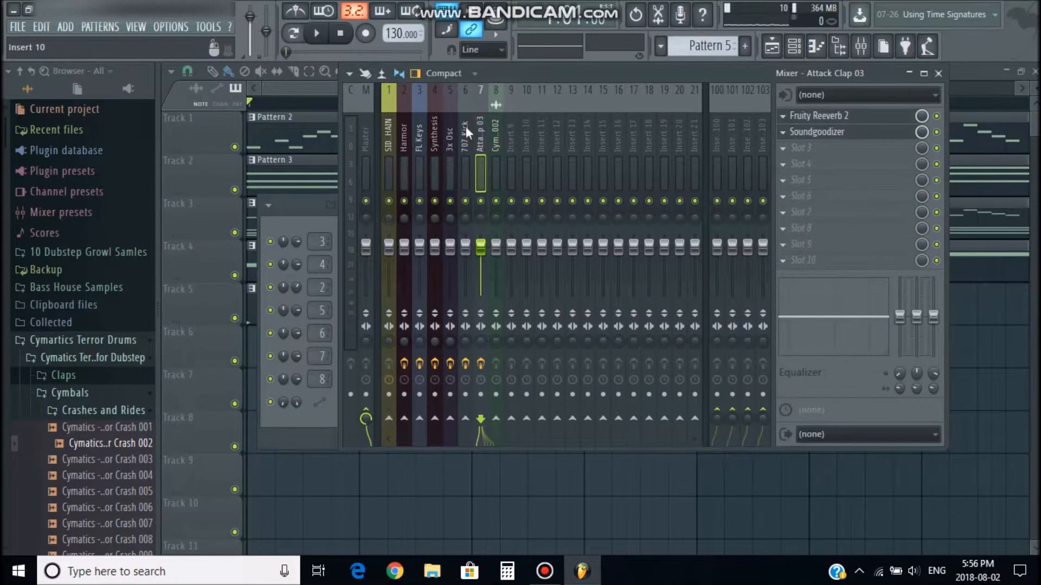
- Add Gross Beat to effect slot 3 of the Harmor mixer track and reposition its window
left_click(401, 139)
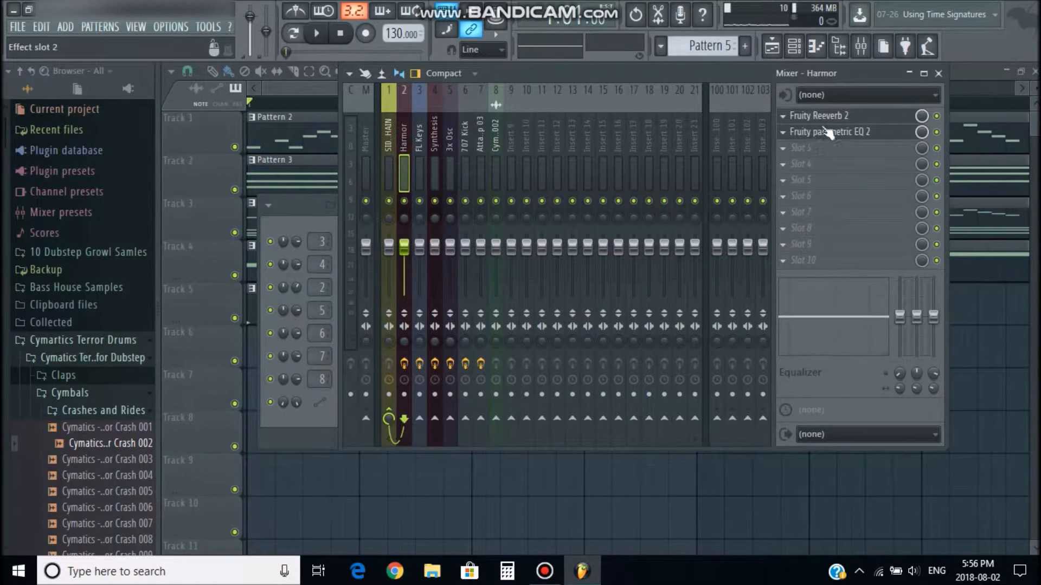
left_click(811, 148)
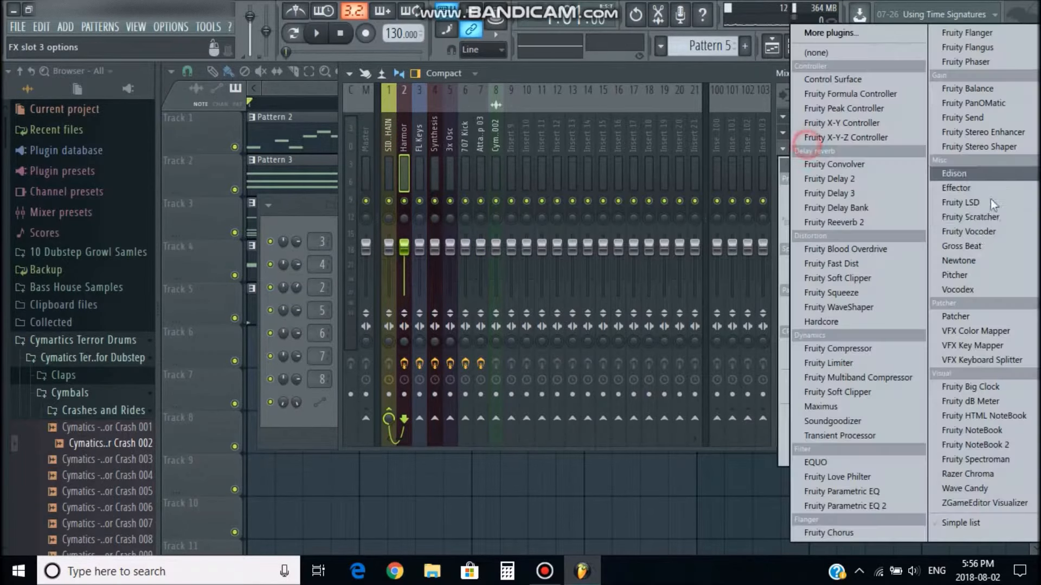
left_click(974, 249)
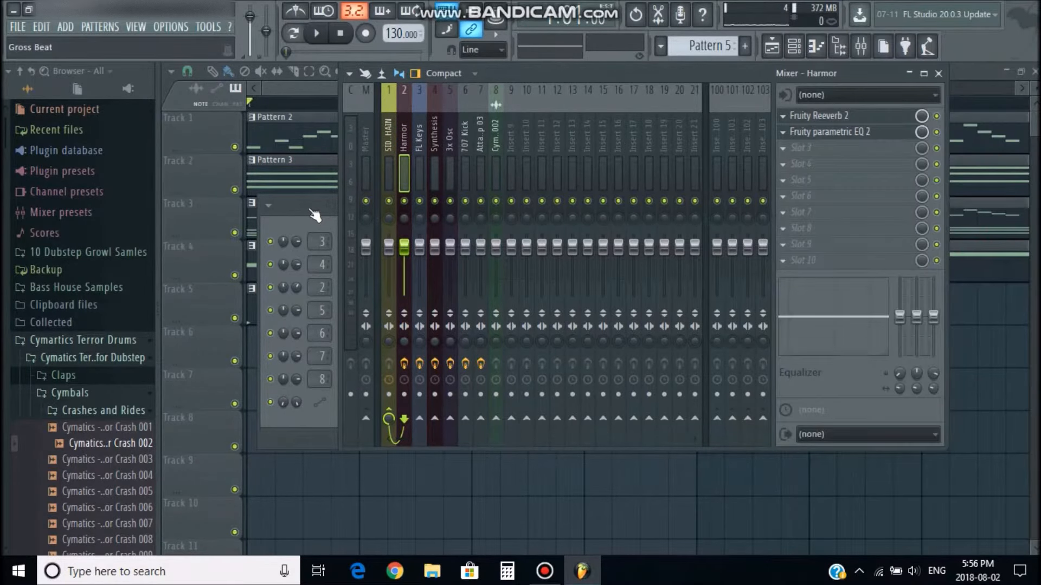
left_click_drag(321, 88, 328, 69)
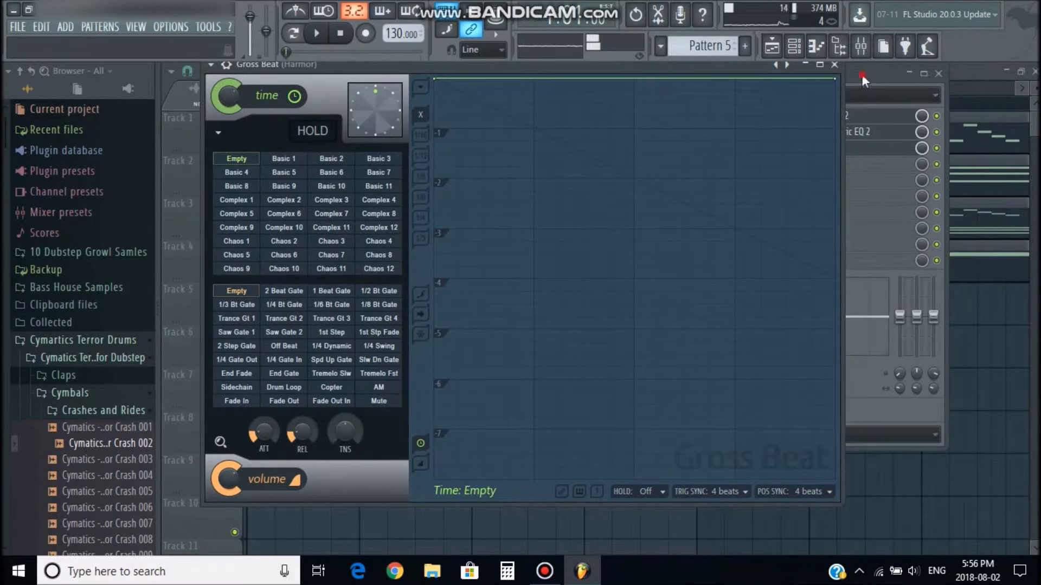
- Select Pattern 3 and play it briefly with Gross Beat's Empty presets
left_click(860, 46)
key("F6")
scroll(699, 43, "up", 2)
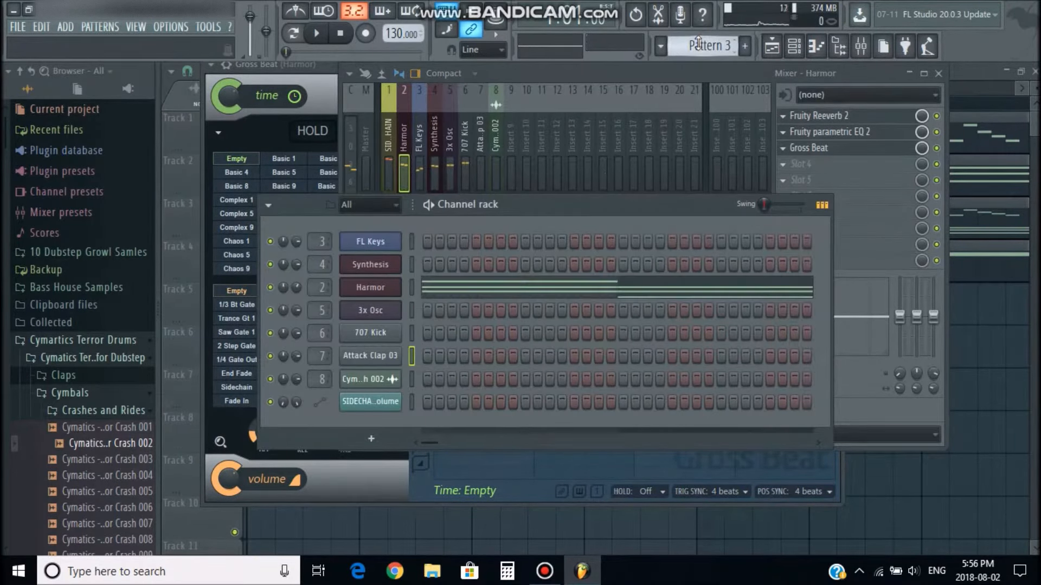
left_click(316, 33)
left_click(318, 102)
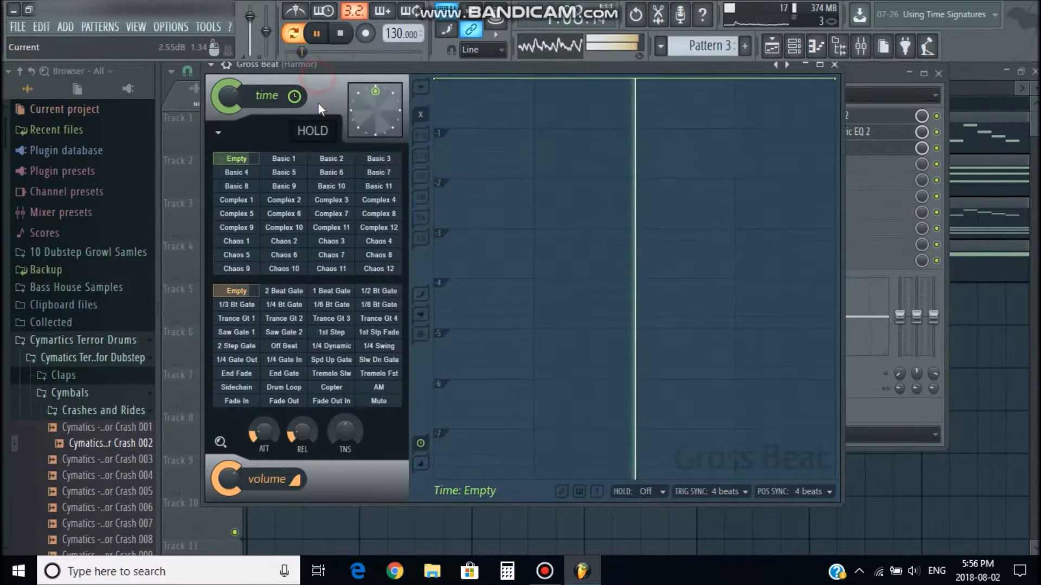
key("space")
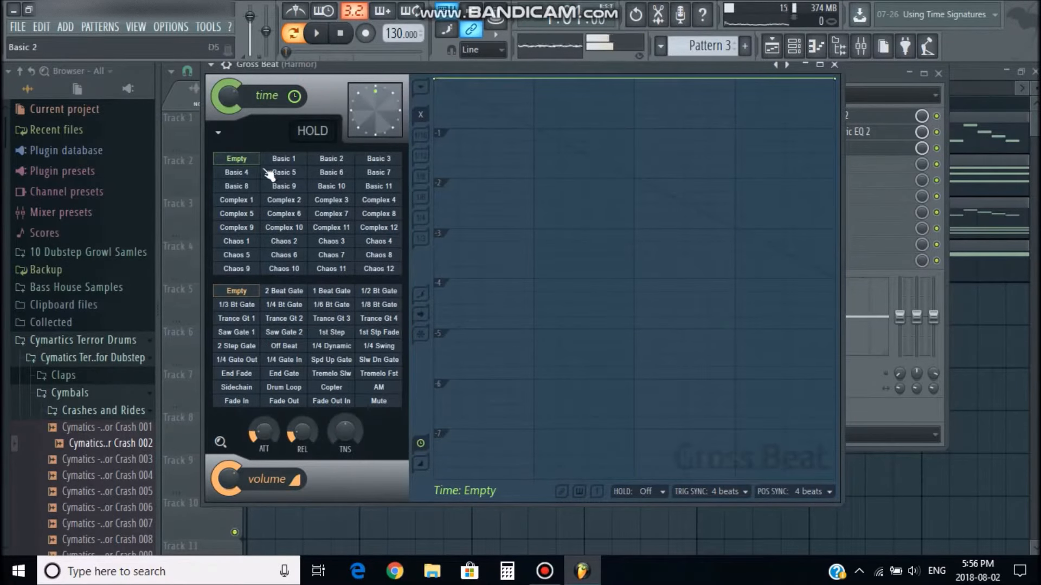
- Audition Gross Beat's time presets Chaos 4, Basic 8, Basic 5, Basic 6 and Complex 3, and return to Empty
left_click(380, 242)
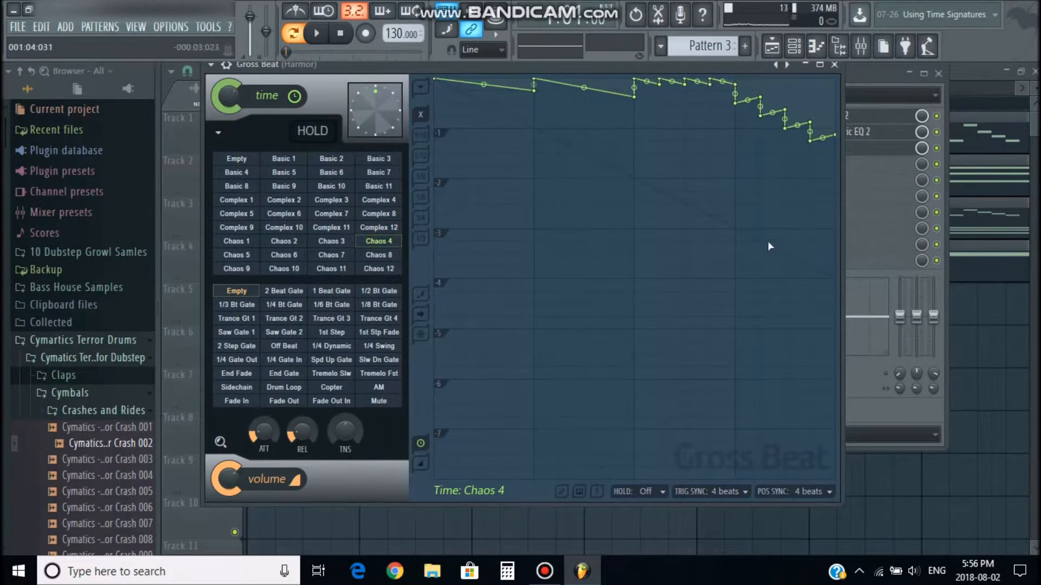
key("space")
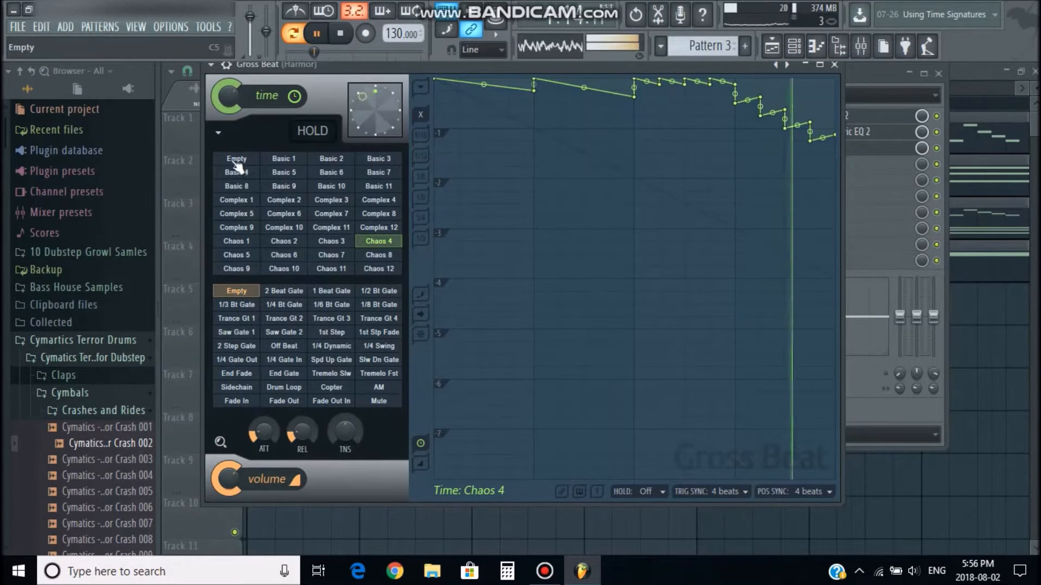
left_click(237, 185)
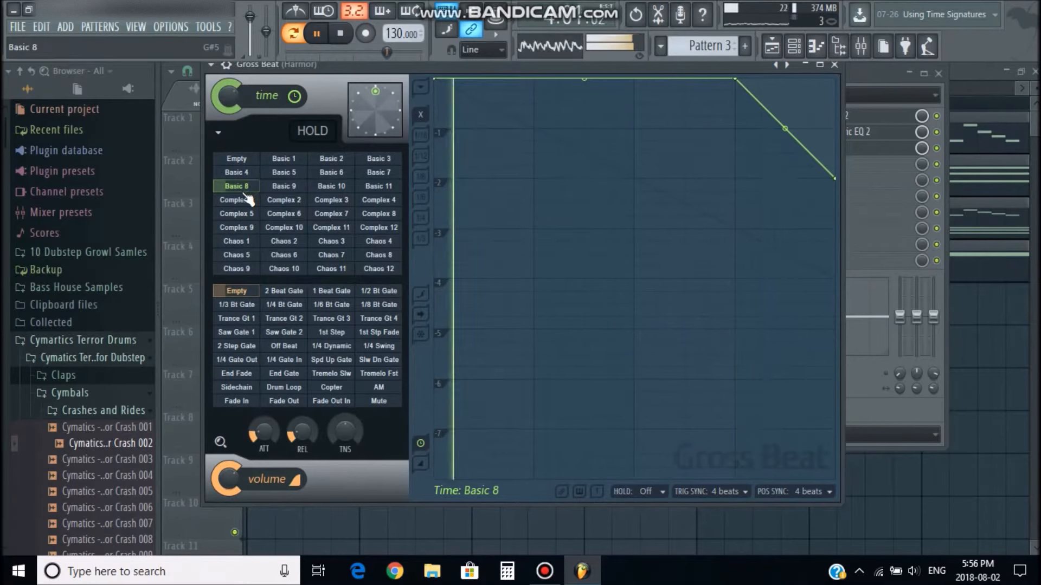
left_click(296, 173)
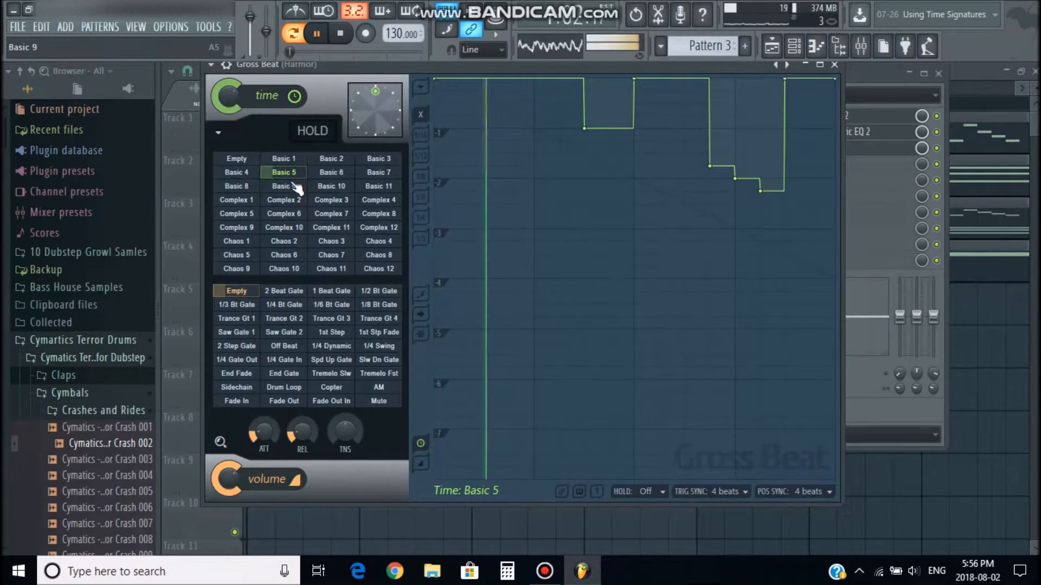
left_click(331, 173)
left_click(329, 200)
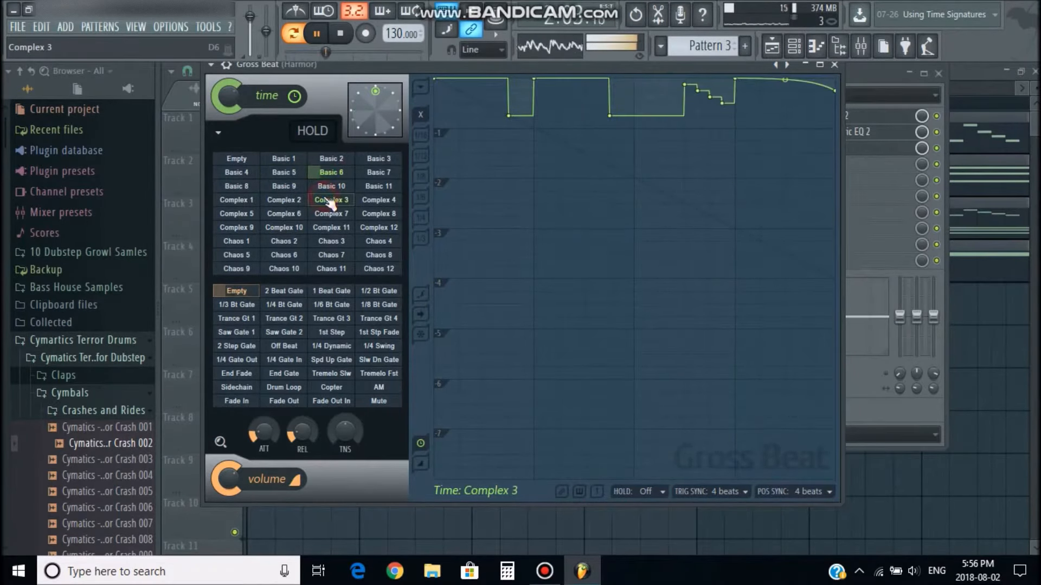
key("space")
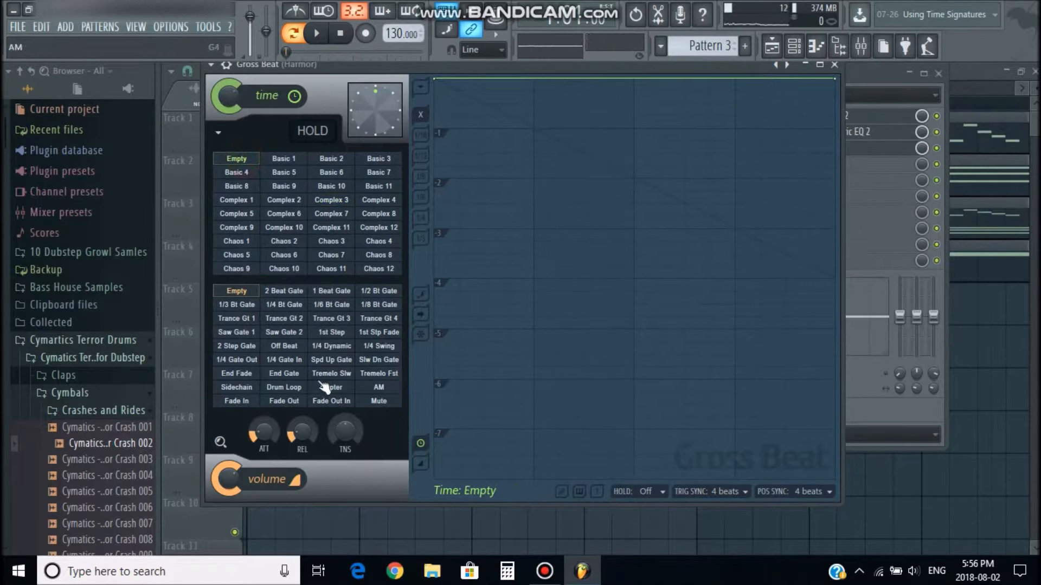
- Apply Gross Beat's Sidechain volume preset to Harmor and play the pattern to hear it
left_click(250, 388)
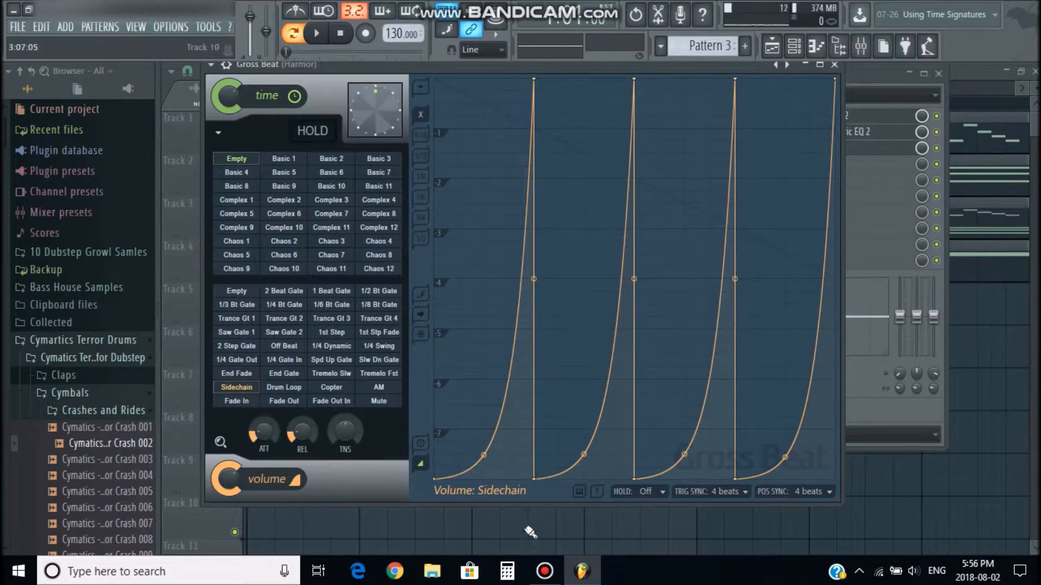
key("space")
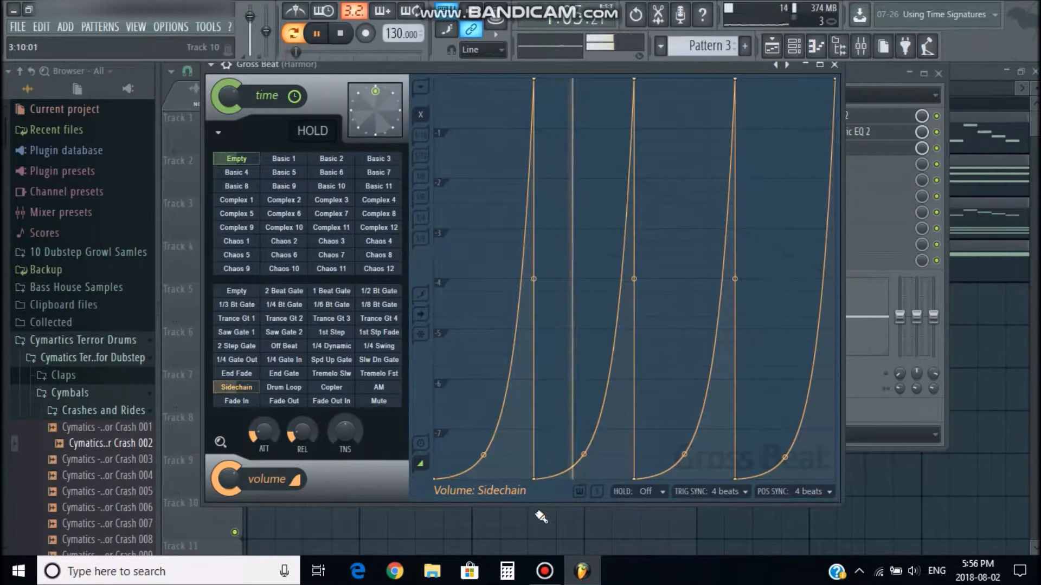
key("space")
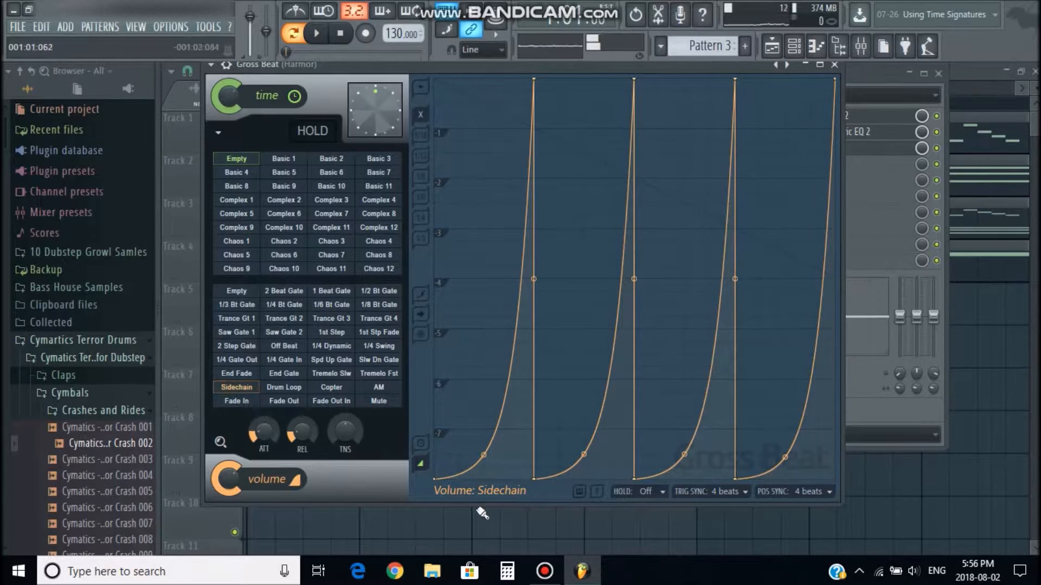
- Reset the tension of the four rising curves in the Sidechain volume envelope to straight ramps
right_click(483, 459)
right_click(584, 457)
right_click(684, 458)
right_click(780, 457)
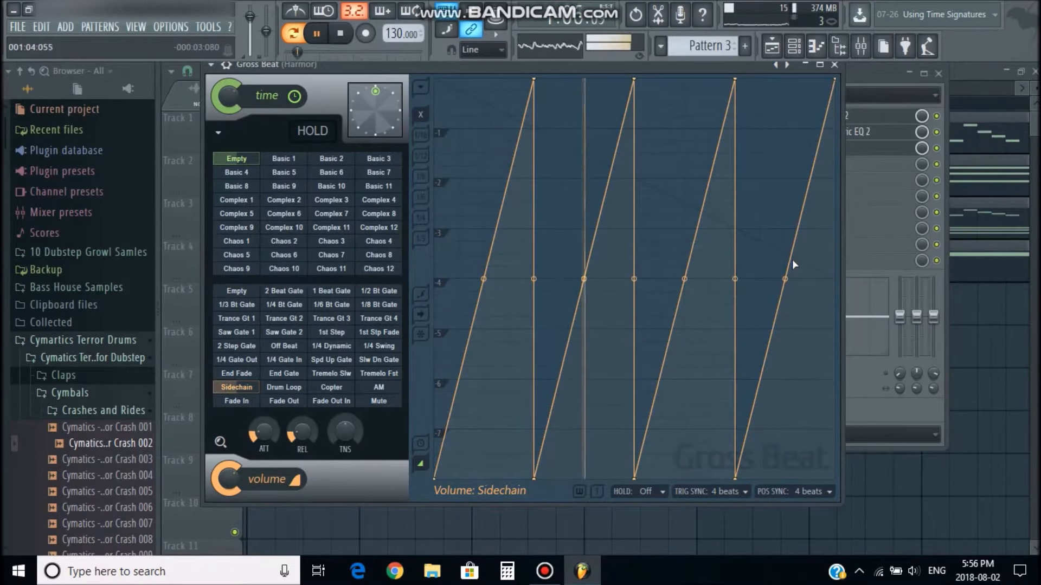
- Mute playlist tracks 1, 3 and 4 and play the song briefly from the start
left_click(873, 69)
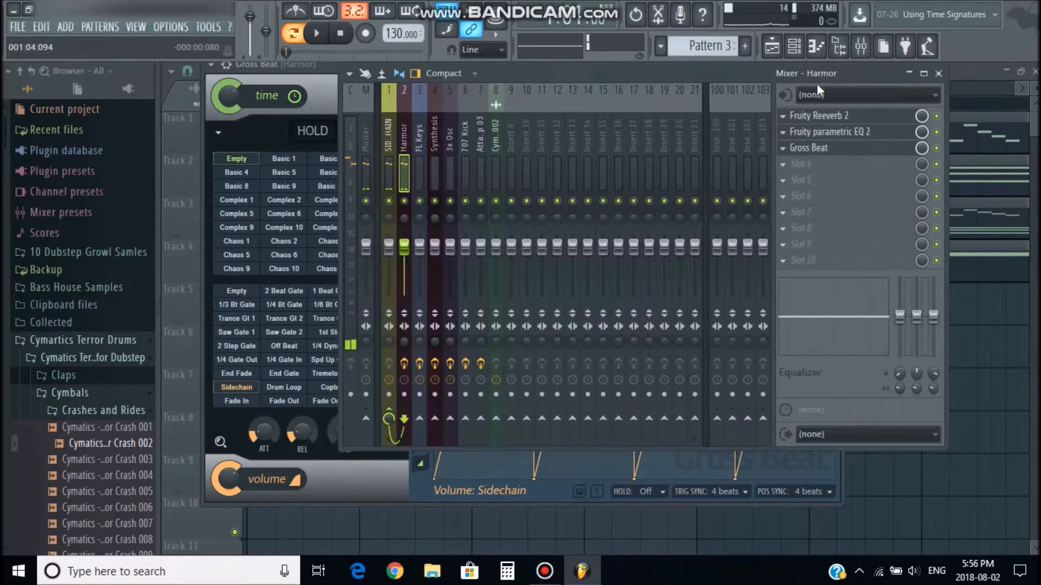
left_click(786, 46)
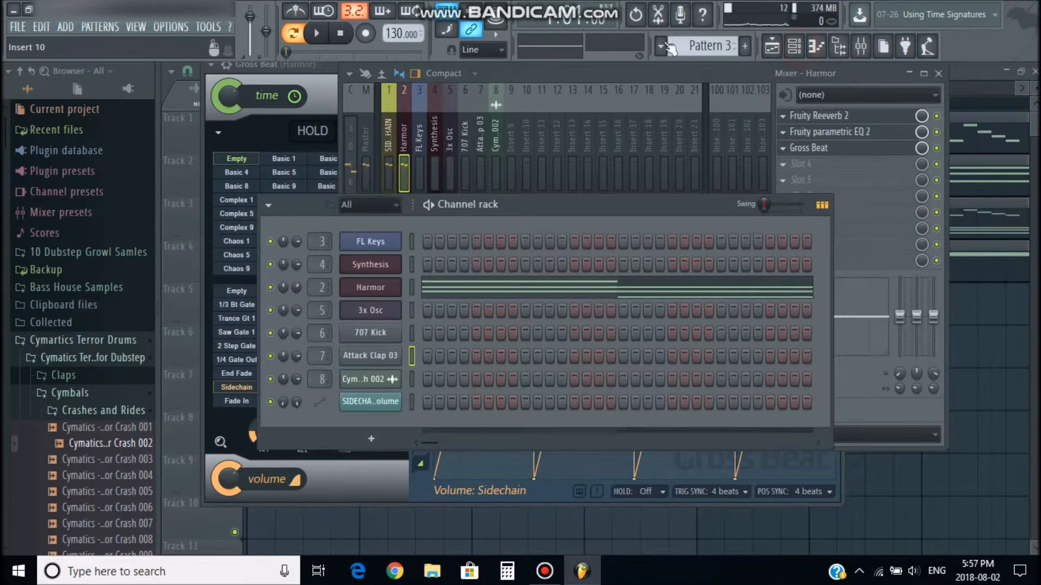
left_click(772, 46)
left_click(235, 147)
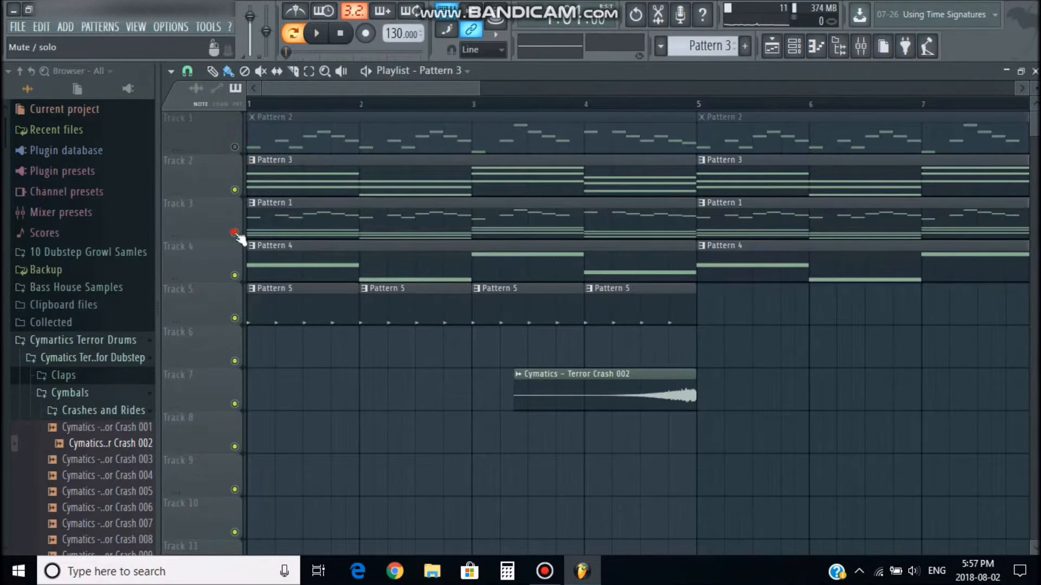
left_click(235, 233)
left_click(235, 275)
key("space")
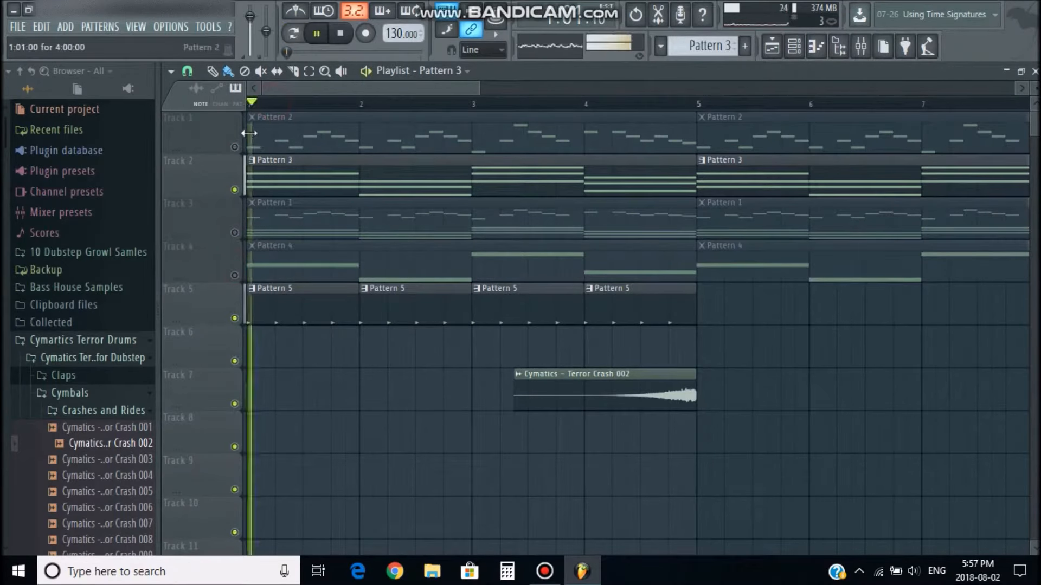
key("space")
- Play the arrangement from bar 4 into bar 5 to hear the Gross Beat sidechain on Pattern 3
scroll(466, 189, "down", 4)
scroll(488, 195, "down", 1)
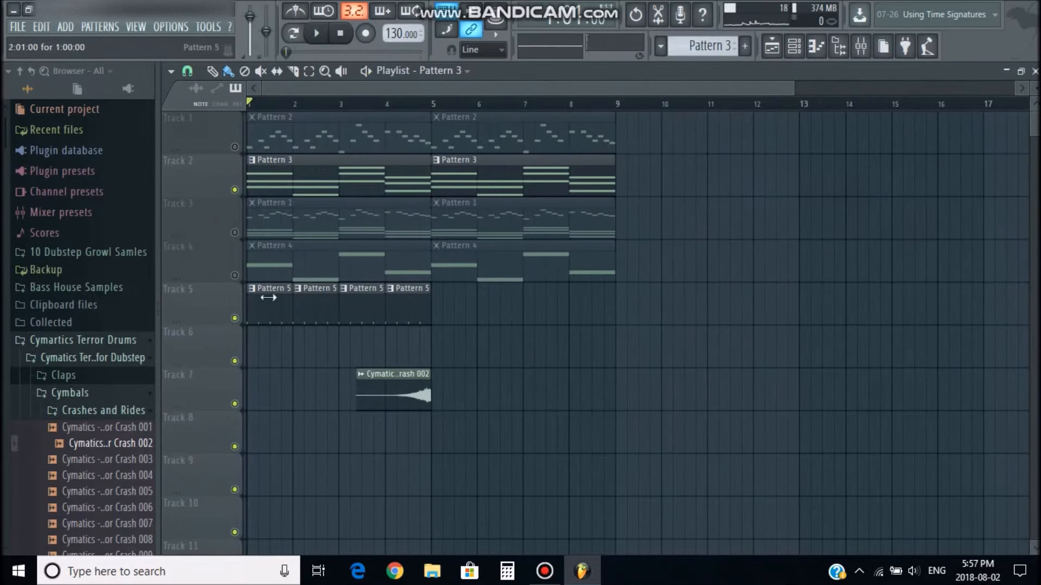
scroll(237, 235, "up", 2)
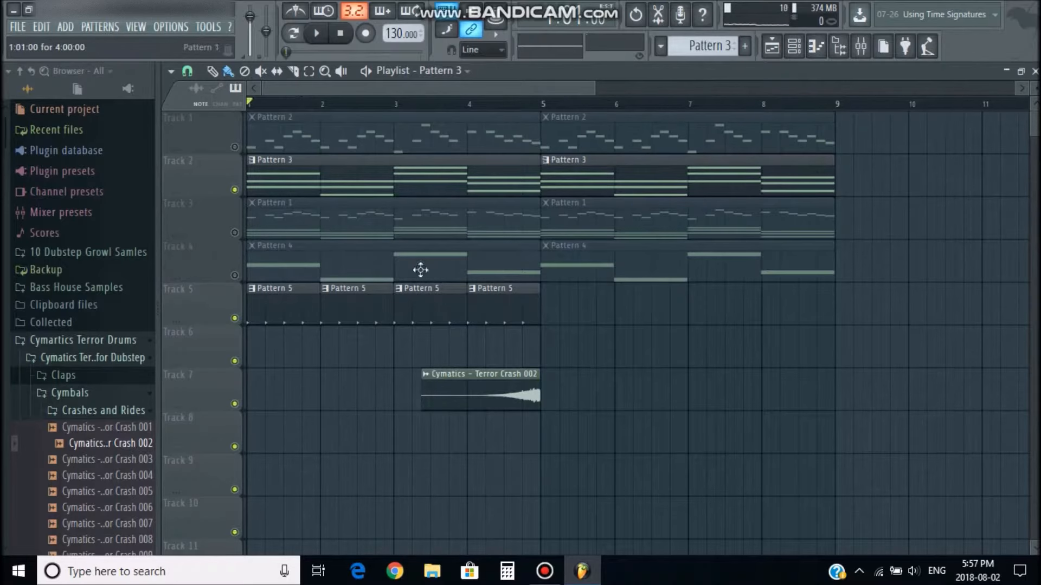
scroll(420, 269, "up", 1)
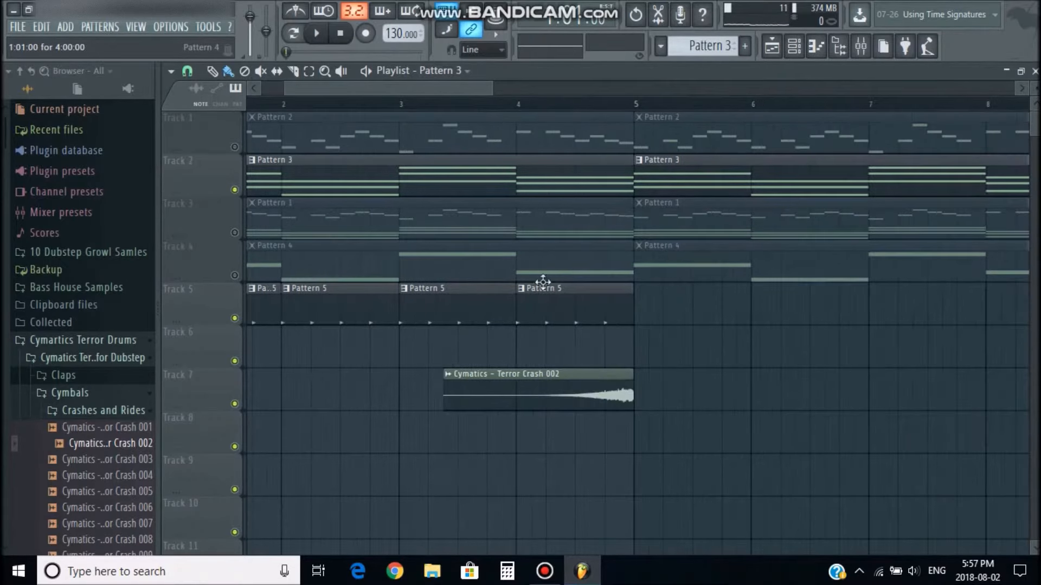
left_click(515, 106)
key("space")
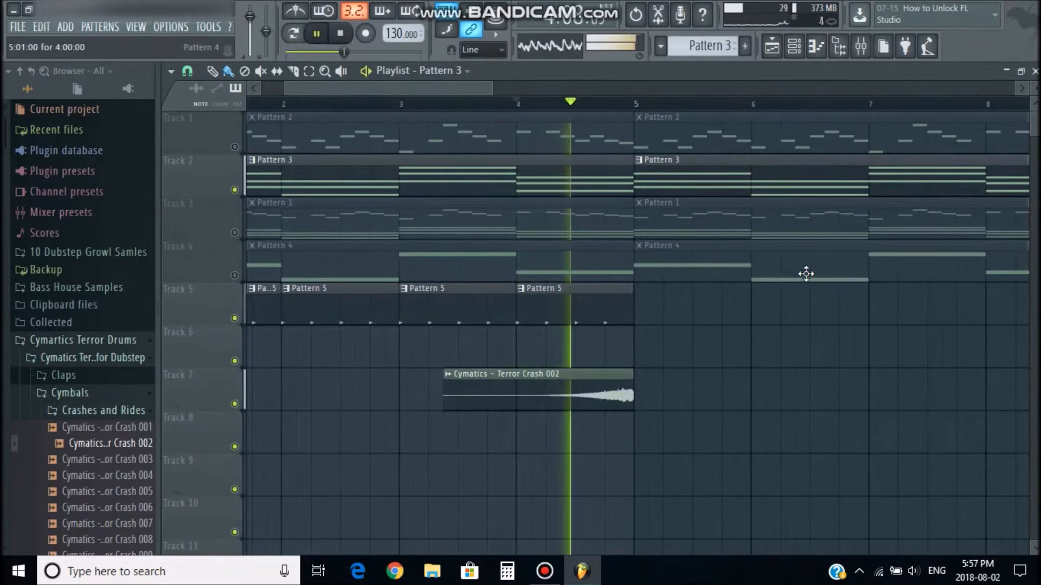
key("space")
- Remove Gross Beat from the third effect slot of the Harmor mixer track
left_click(860, 47)
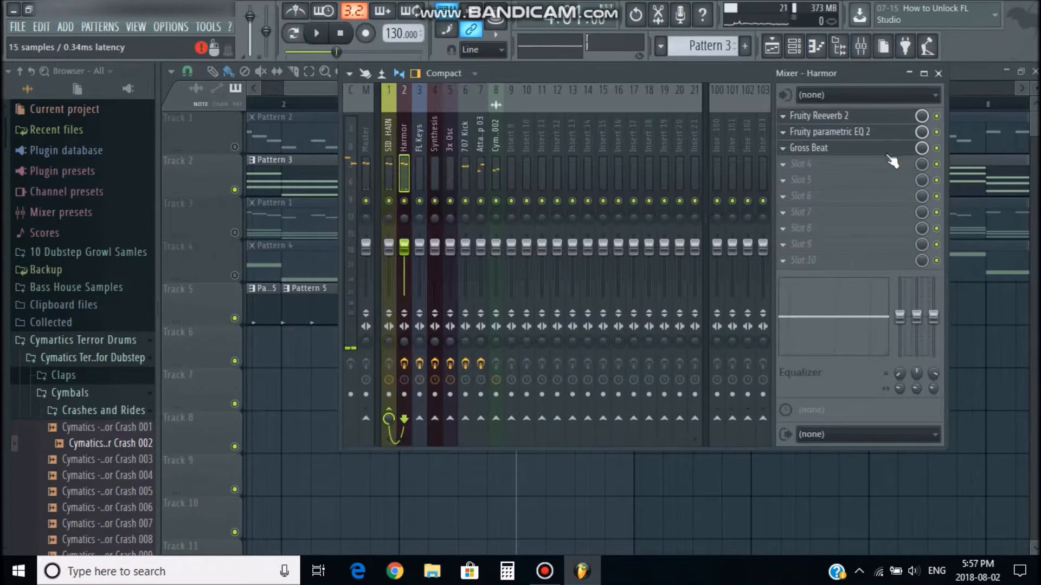
right_click(921, 149)
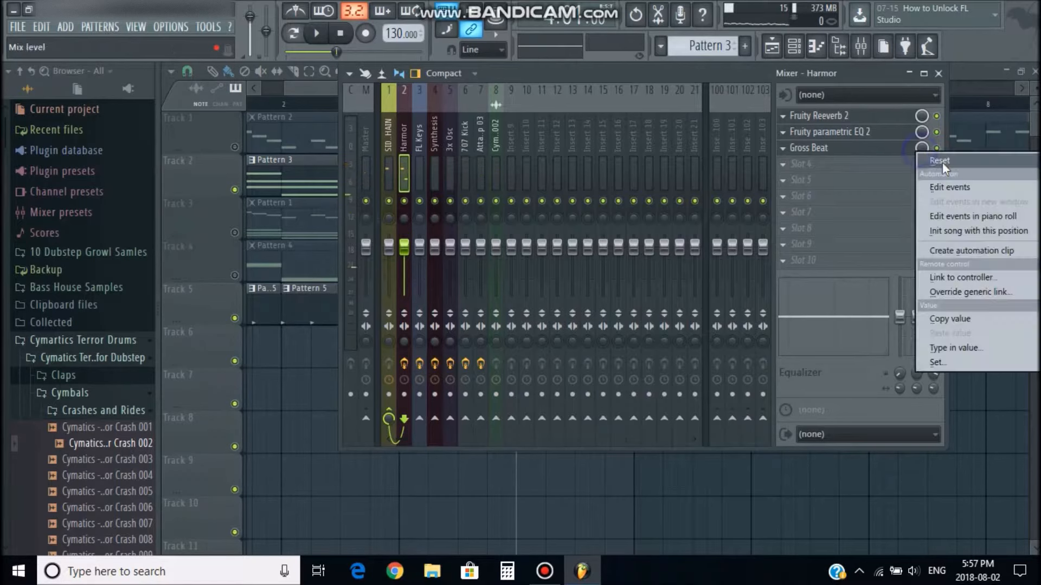
left_click(878, 70)
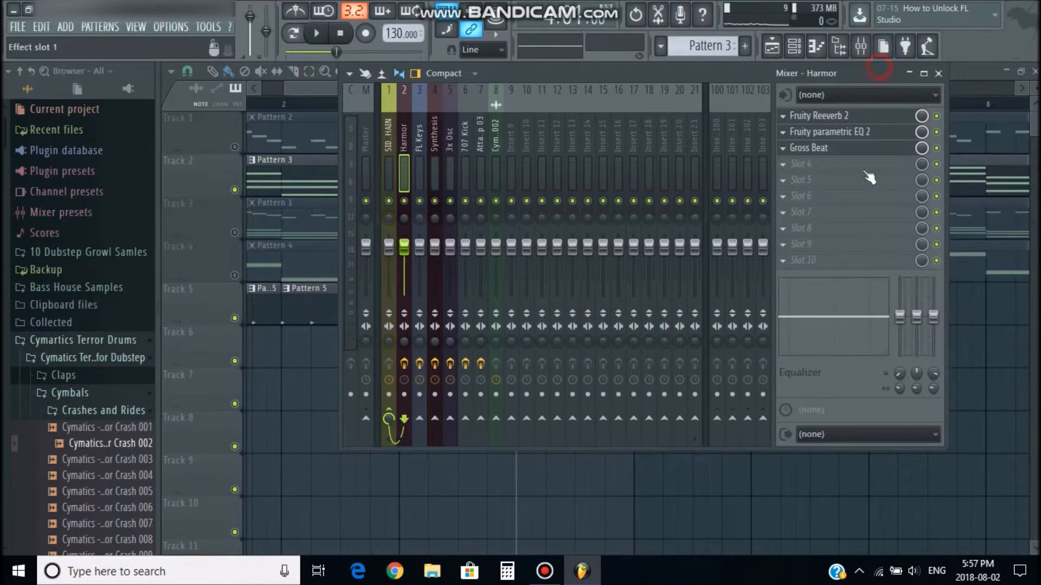
left_click(783, 149)
mouse_move(825, 162)
left_click(855, 53)
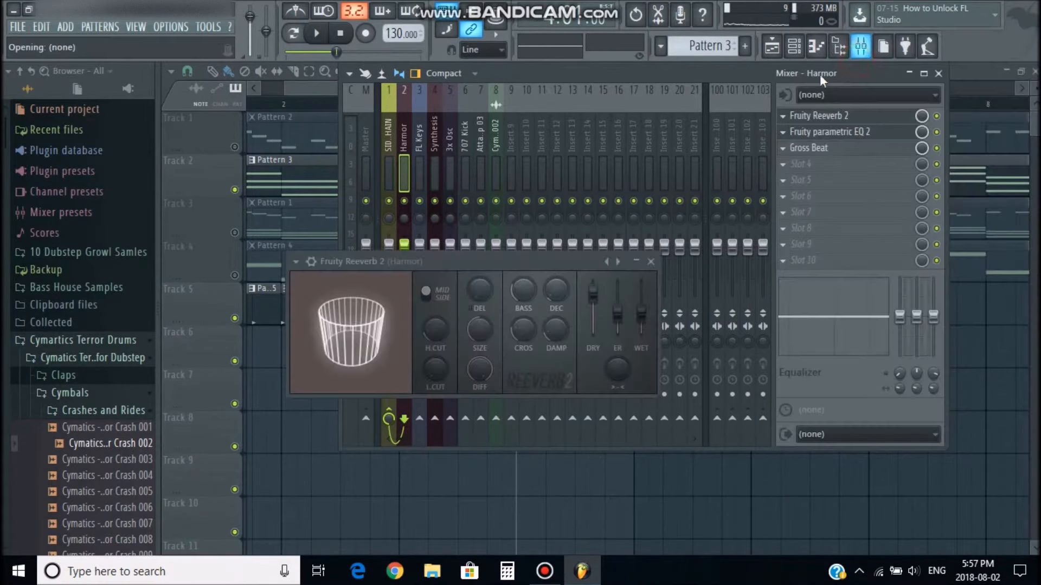
- Go through the mixer tracks around Harmor and FL Keys to examine their effects and routing to SIDECHAIN
key("Right")
key("Right")
key("Right")
key("Right")
key("Right")
key("Right")
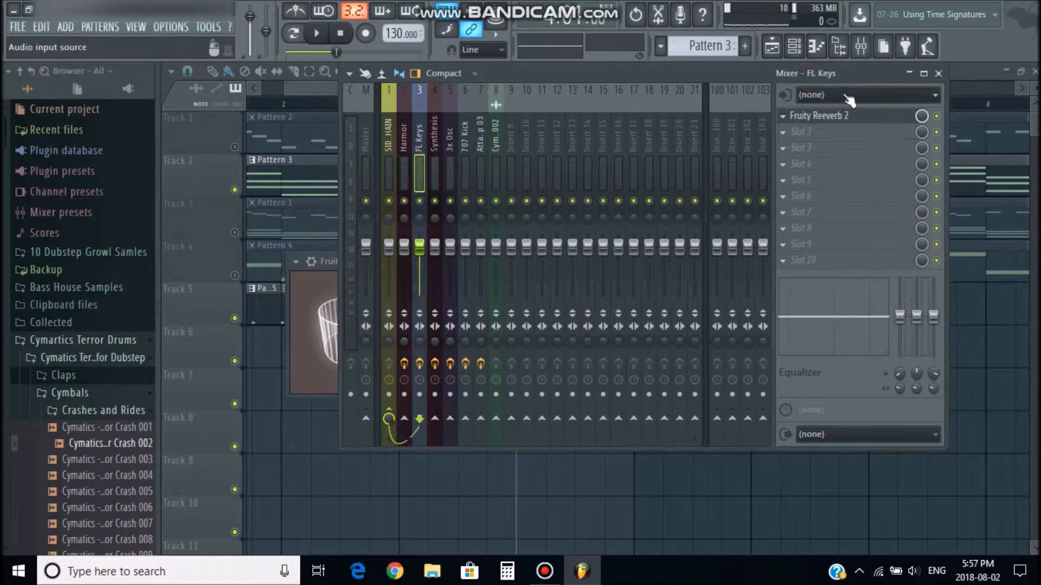
key("Left")
key("Right")
key("Left")
key("Left")
key("Left")
key("Left")
key("Left")
key("Left")
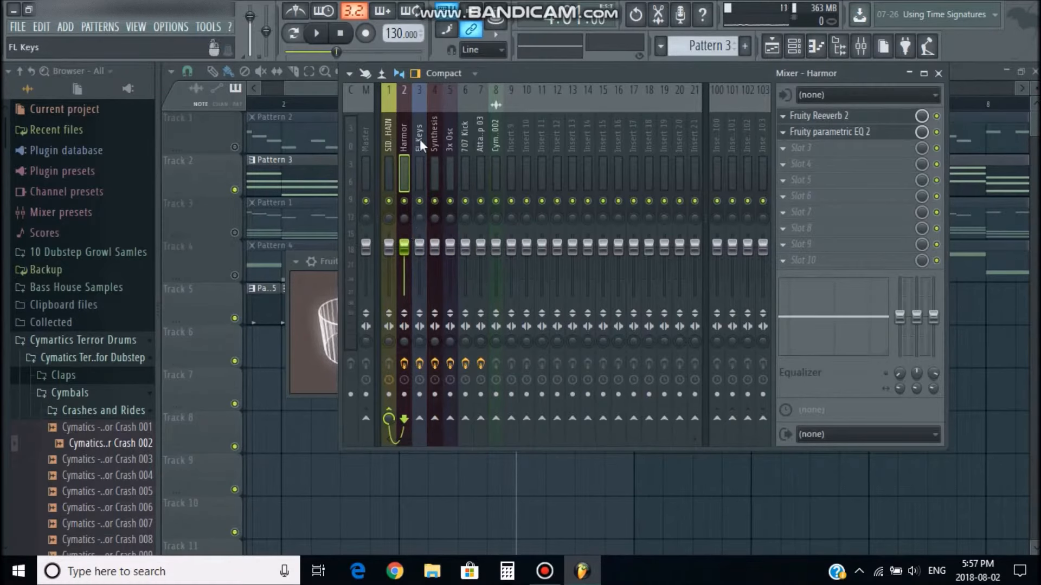
- Disable the send from the Harmor mixer track to the SIDECHAIN track
left_click(394, 412)
key("Right")
key("Left")
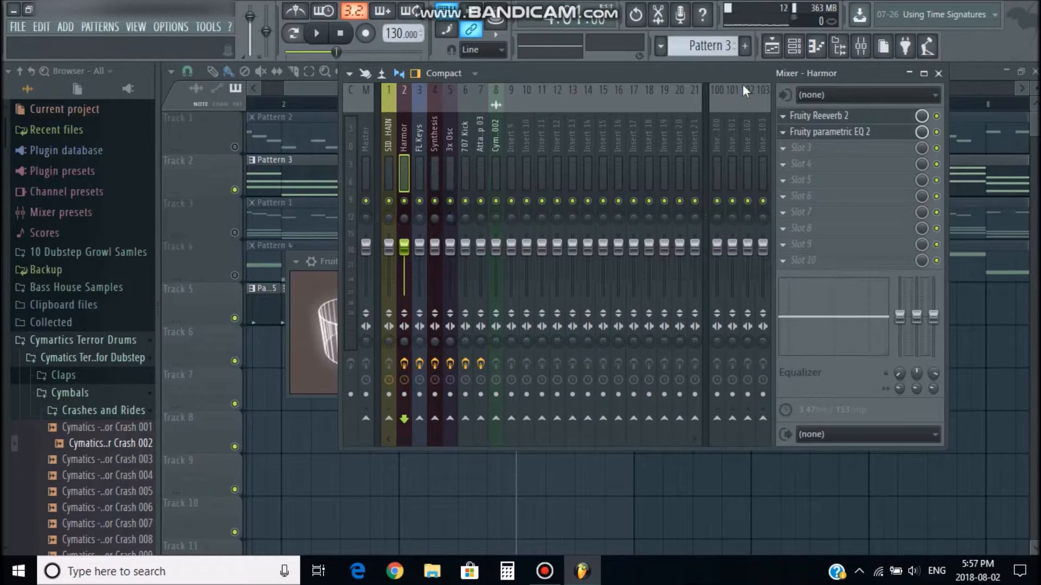
- Route the FL Keys mixer track to the Master track only
right_click(371, 423)
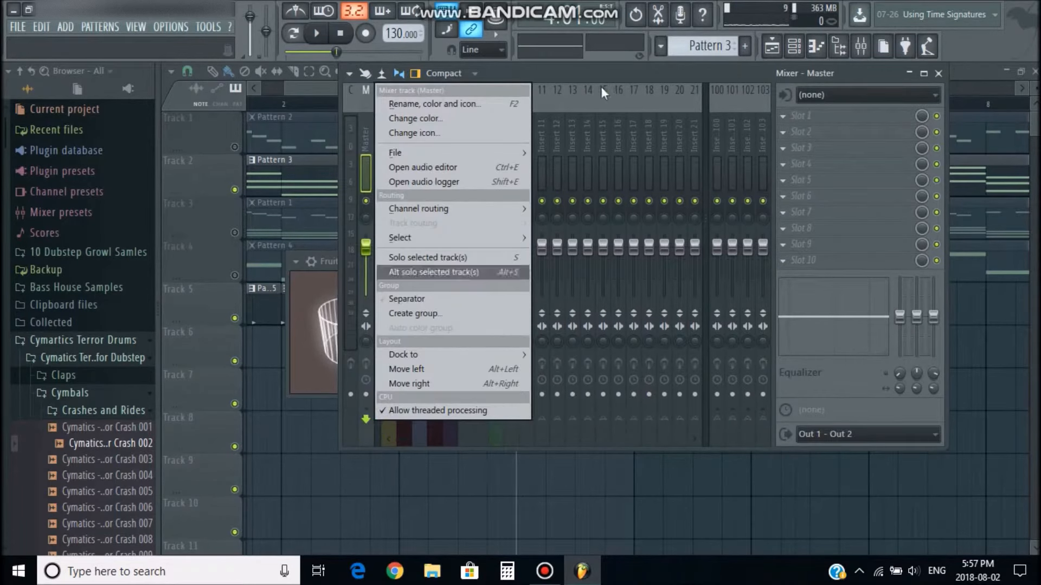
left_click(604, 72)
scroll(487, 260, "down", 3)
right_click(372, 420)
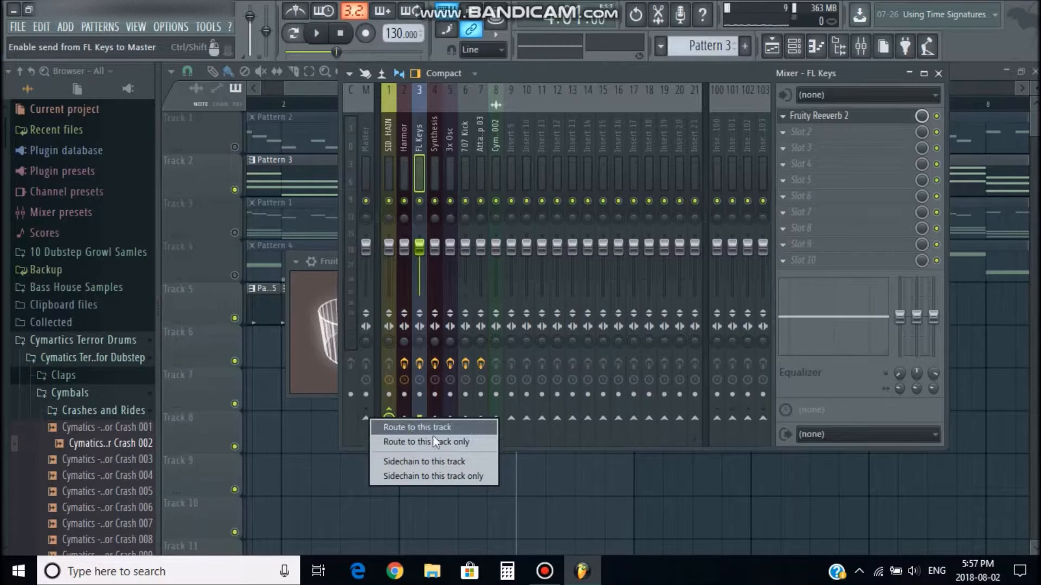
left_click(433, 437)
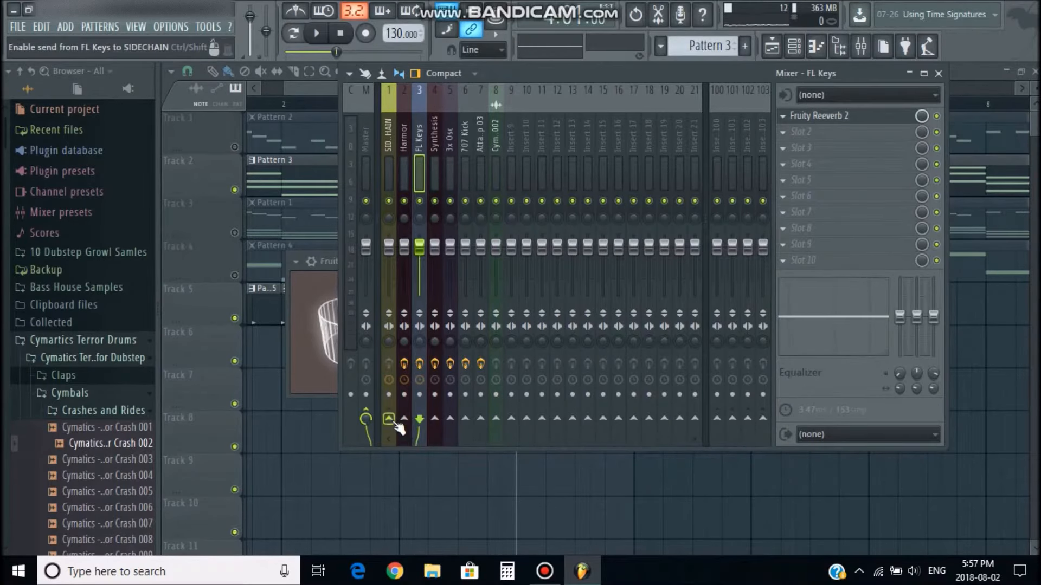
- Route the FL Keys and Harmor mixer tracks to the SIDECHAIN track only
right_click(395, 422)
left_click(418, 445)
left_click(404, 128)
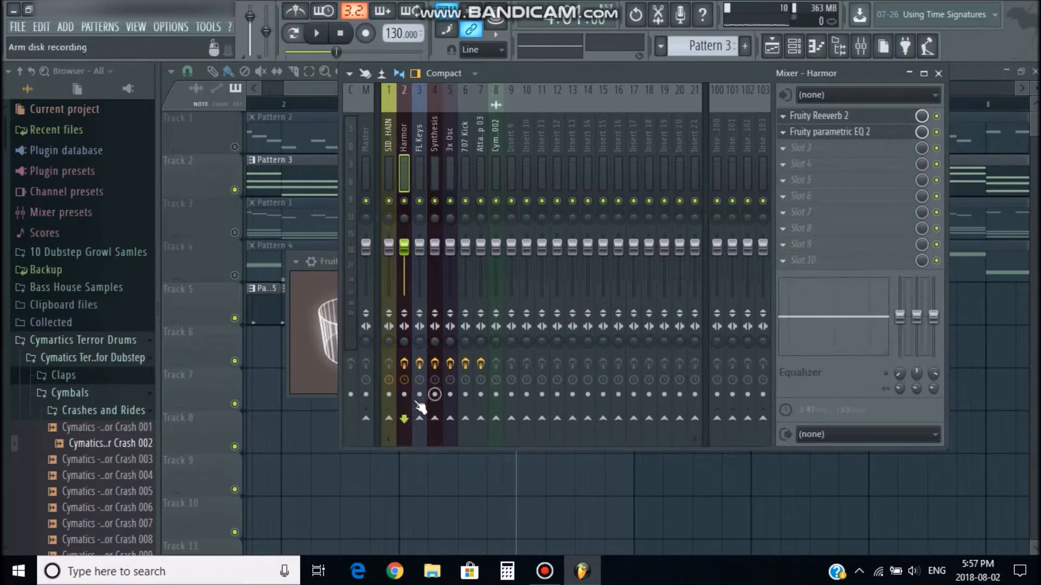
right_click(392, 422)
left_click(418, 445)
left_click(419, 141)
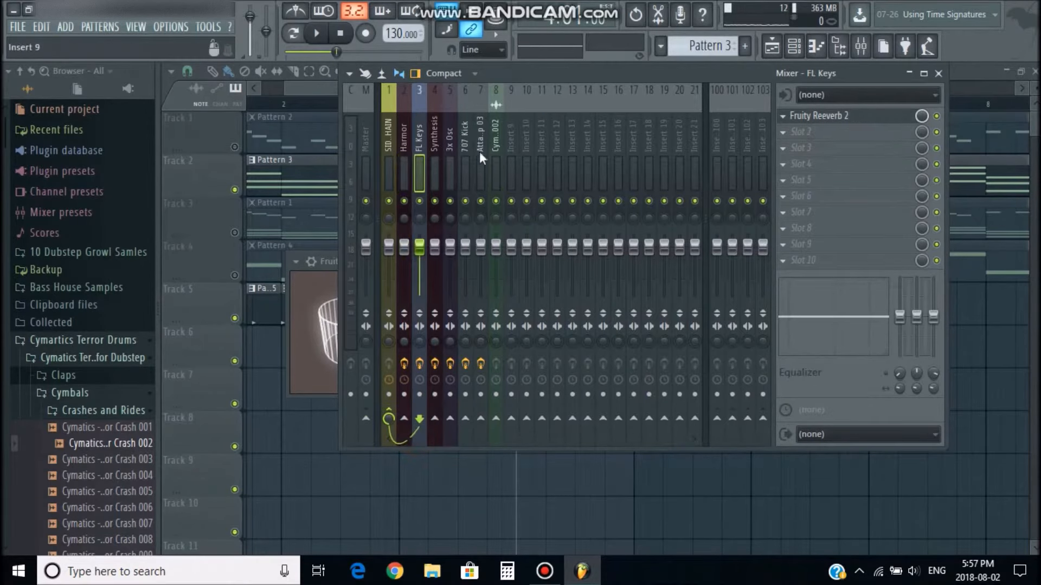
- Place the SIDECHAIN - Volume automation clip on playlist track 6, starting at bar 1
right_click(389, 250)
left_click(772, 47)
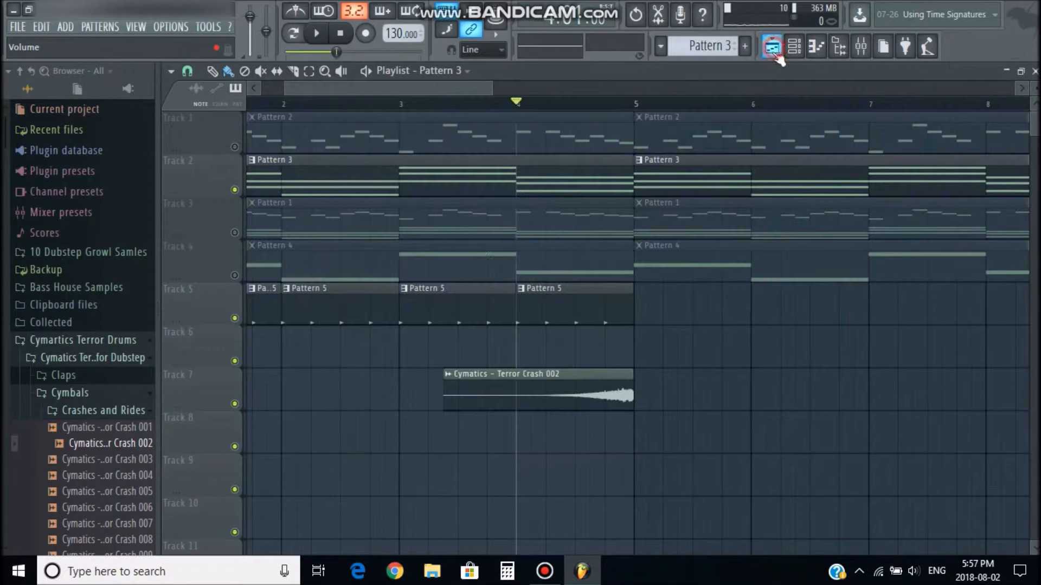
left_click(441, 71)
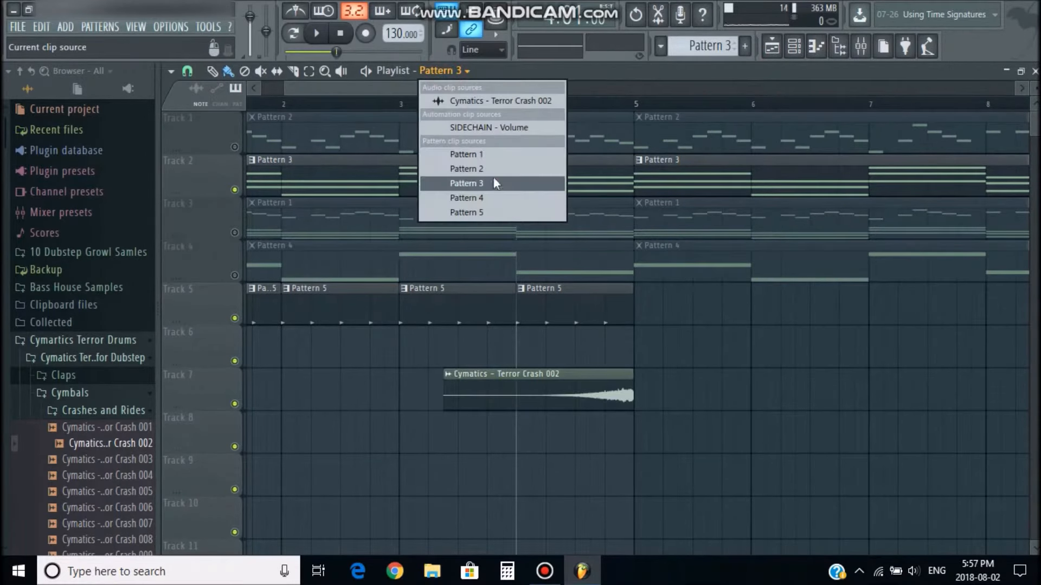
left_click(490, 127)
left_click(304, 362)
left_click_drag(406, 336, 326, 354)
scroll(281, 337, "up", 3)
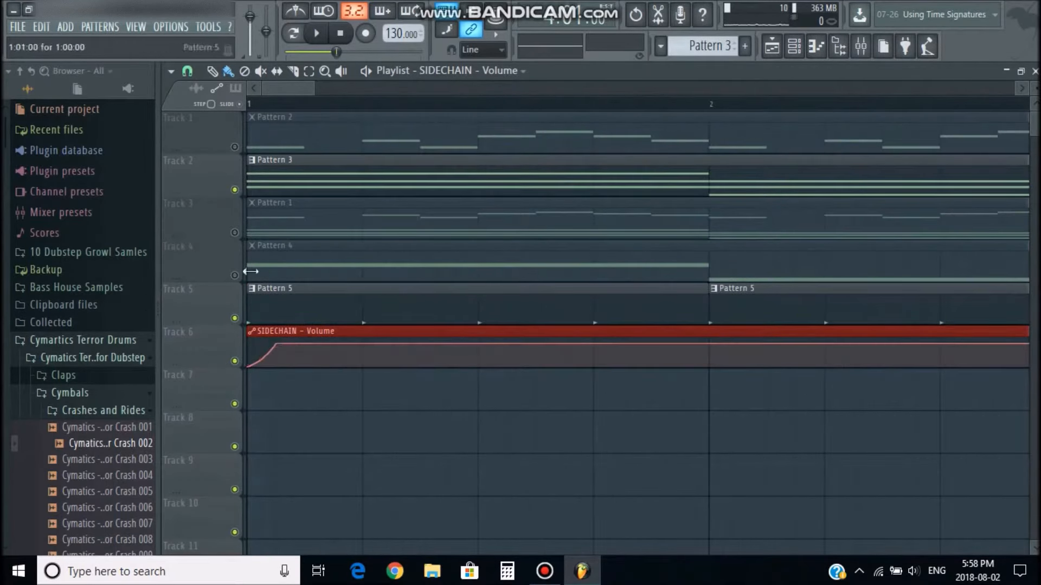
- Unmute playlist tracks 1, 3 and 4 and play the song briefly from the start
left_click(235, 275)
left_click(234, 233)
left_click(235, 146)
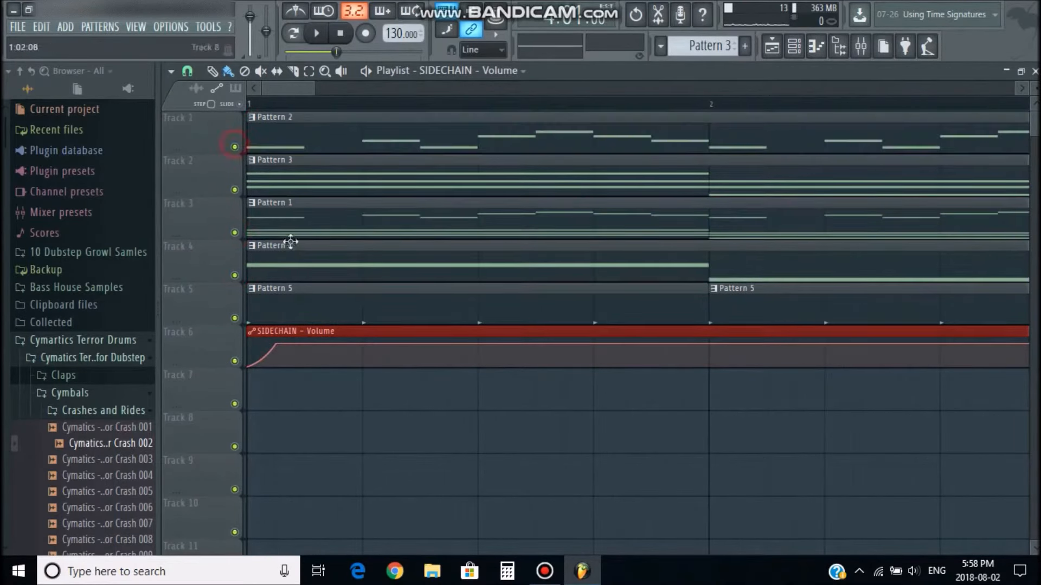
key("space")
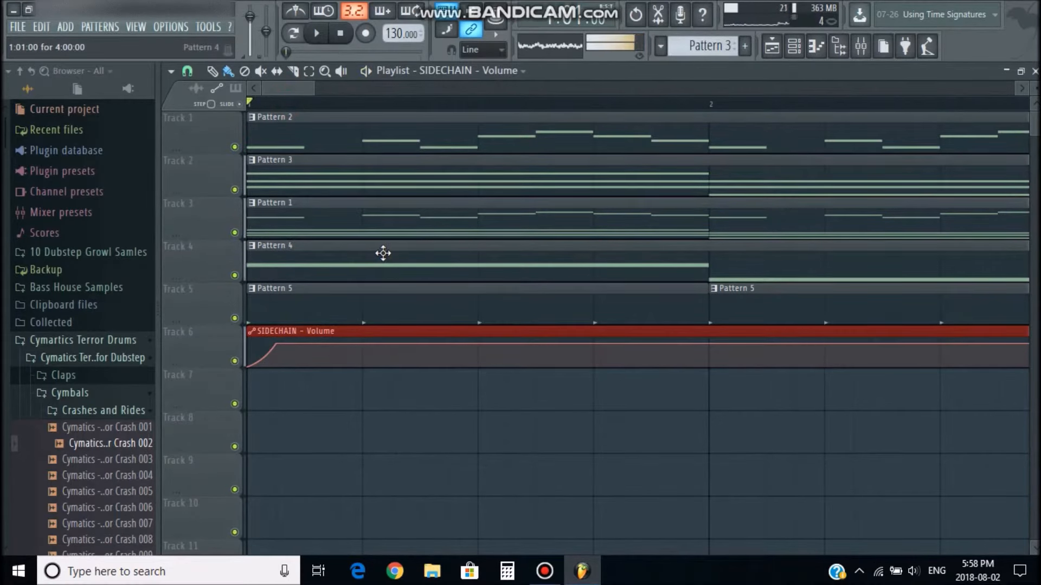
scroll(541, 330, "down", 5)
key("space")
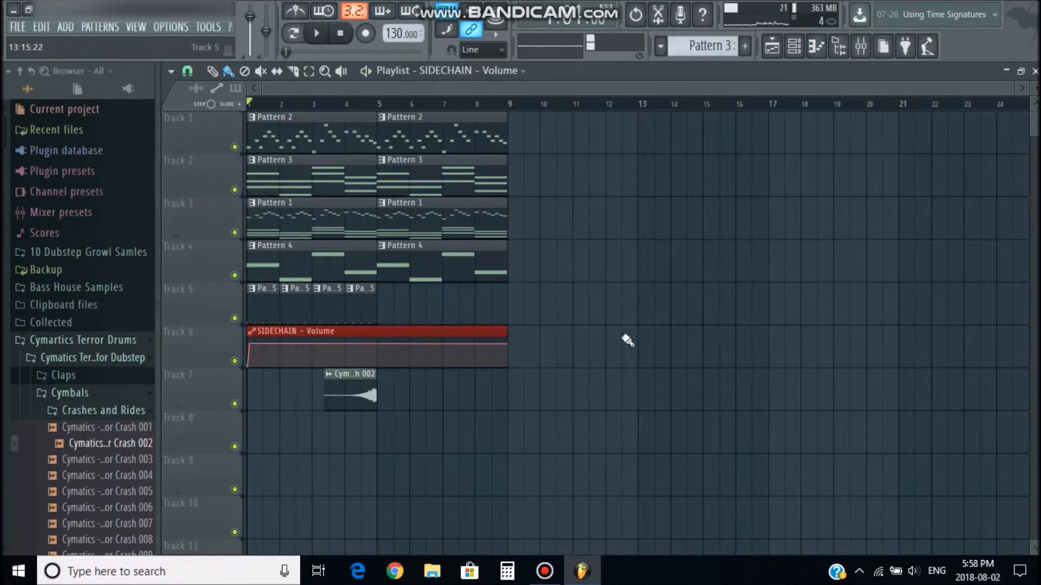
- Shorten the SIDECHAIN - Volume clip to its rising curve, copy it onto beat 2 and delete the stray full-length clip
left_click_drag(505, 337, 259, 359)
scroll(261, 336, "up", 5)
scroll(282, 353, "up", 5)
key("ctrl+b")
mouse_move(820, 334)
left_mouse_down()
mouse_move(641, 349)
mouse_move(348, 341)
left_mouse_up()
left_click(476, 343)
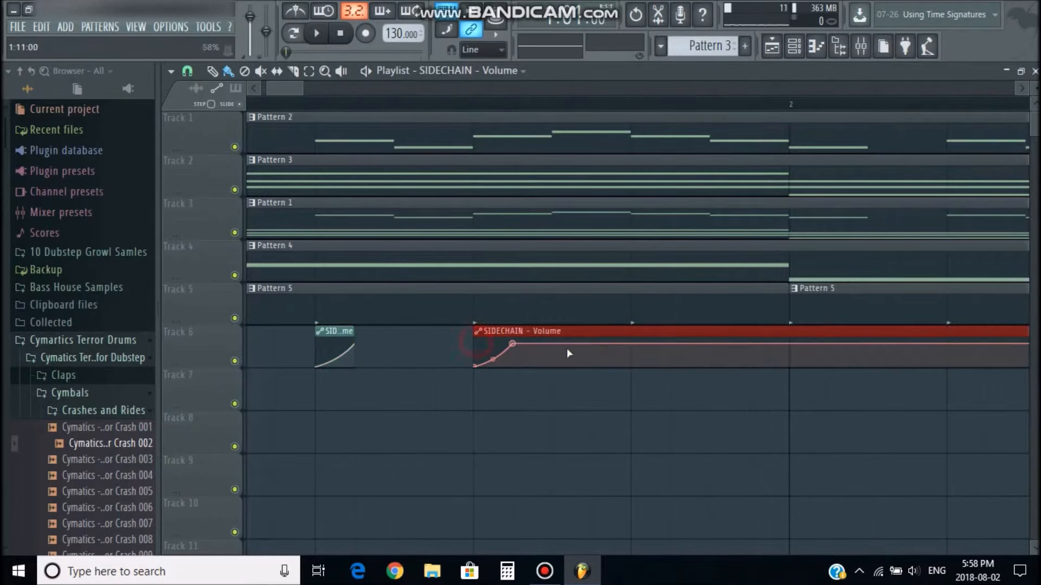
right_click(595, 330)
- Duplicate the two short sidechain clips and move the copies onto beats 3 and 4 of bar 1
left_click_drag(439, 363, 6, 357)
scroll(623, 358, "up", 4)
scroll(536, 347, "down", 4)
key("ctrl+b")
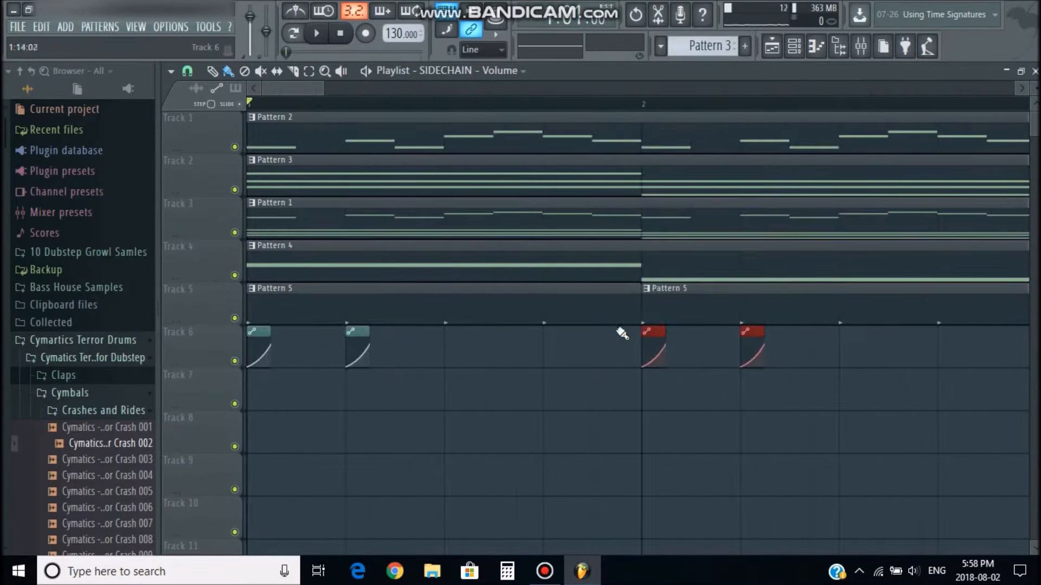
left_click_drag(655, 332, 458, 331)
- Duplicate the sidechain clips on track 6 until every beat of bars 1 to 4 has one
left_click_drag(607, 347, 233, 360)
key("ctrl+b")
scroll(689, 347, "down", 3)
left_click_drag(666, 344, 236, 358)
scroll(791, 333, "up", 4)
key("ctrl+b")
scroll(522, 349, "down", 5)
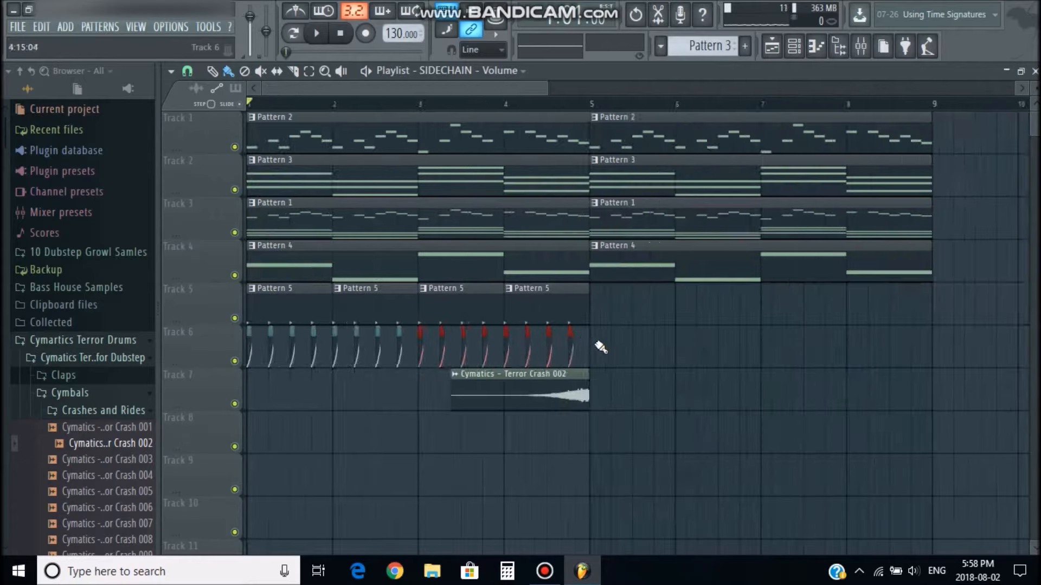
- Play the arrangement from the start and again from mid-bar 4 to hear the sidechain automation clips
key("space")
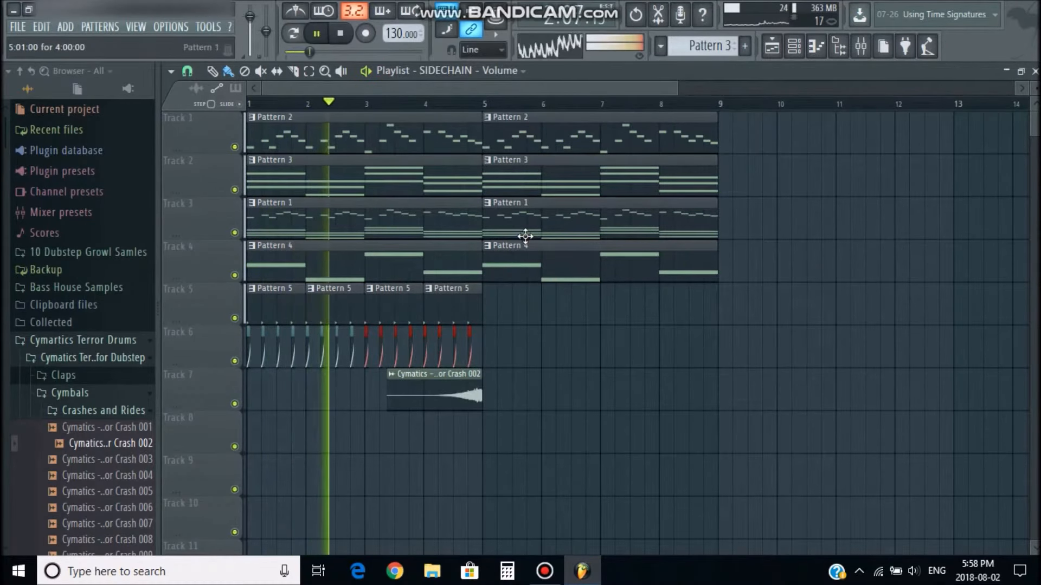
key("space")
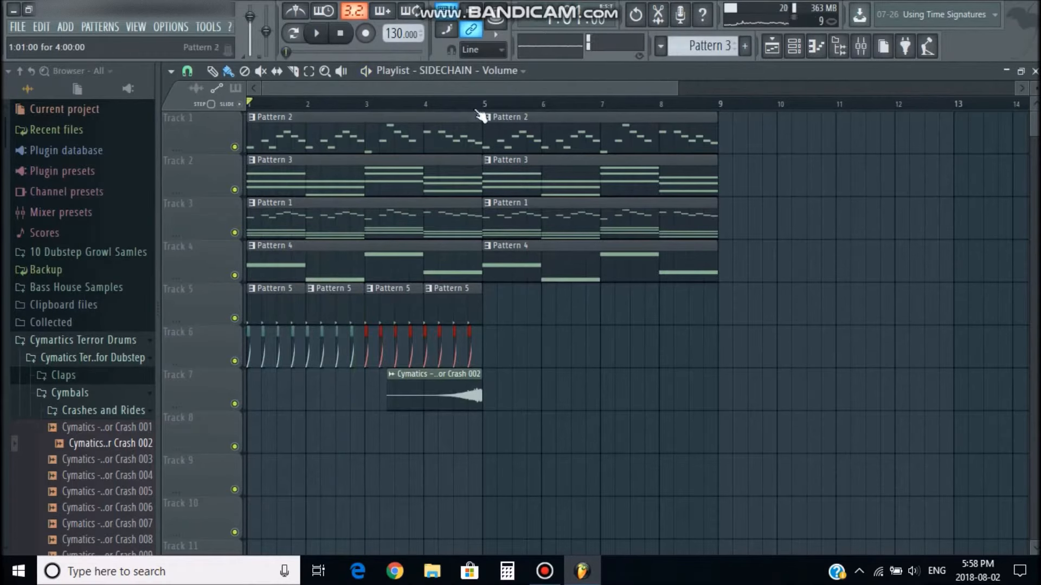
left_click(453, 104)
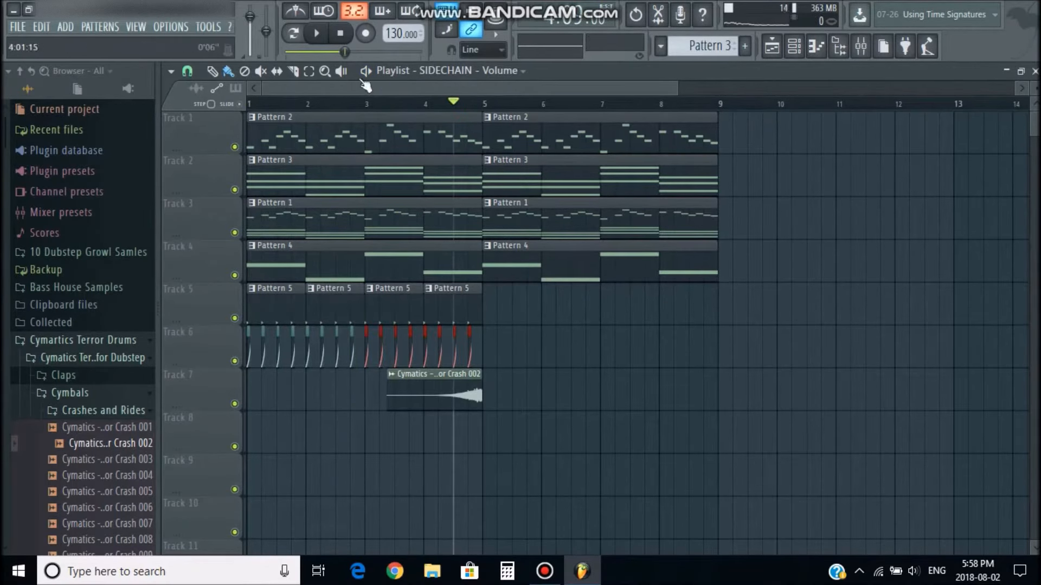
key("space")
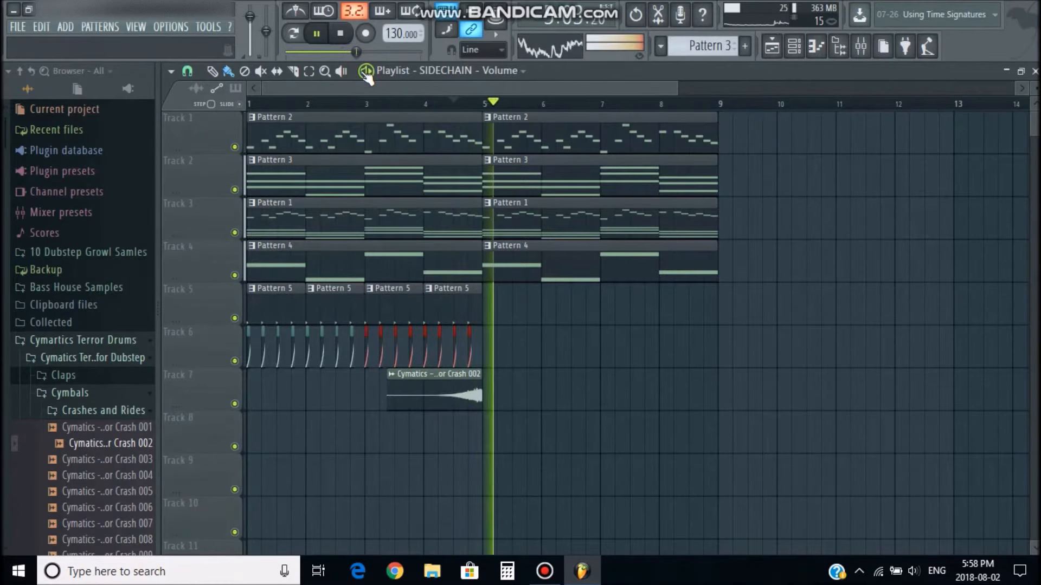
key("space")
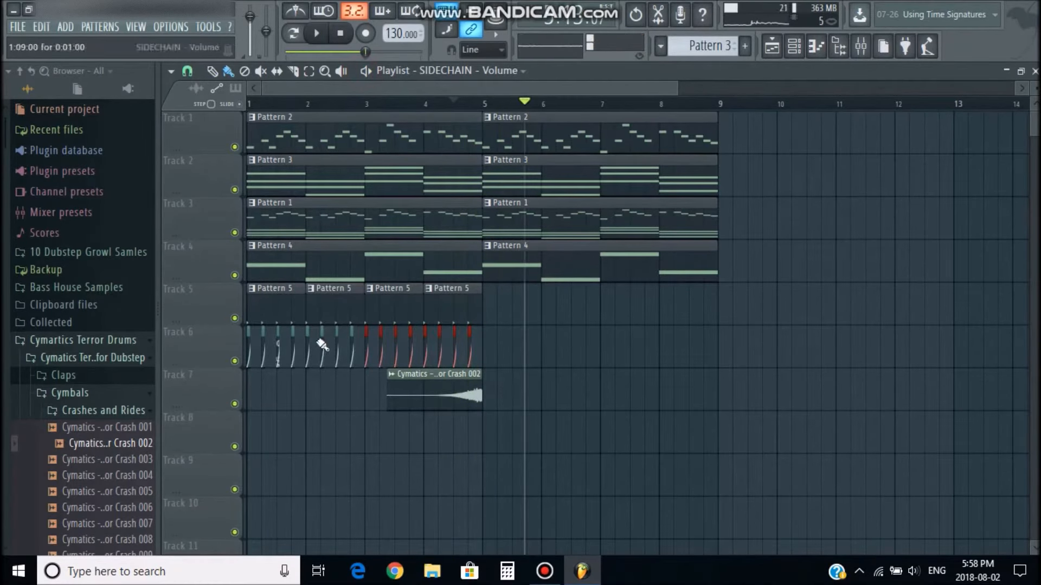
scroll(456, 341, "up", 5)
scroll(417, 340, "down", 4)
scroll(358, 346, "up", 3)
scroll(585, 334, "down", 3)
scroll(660, 335, "up", 3)
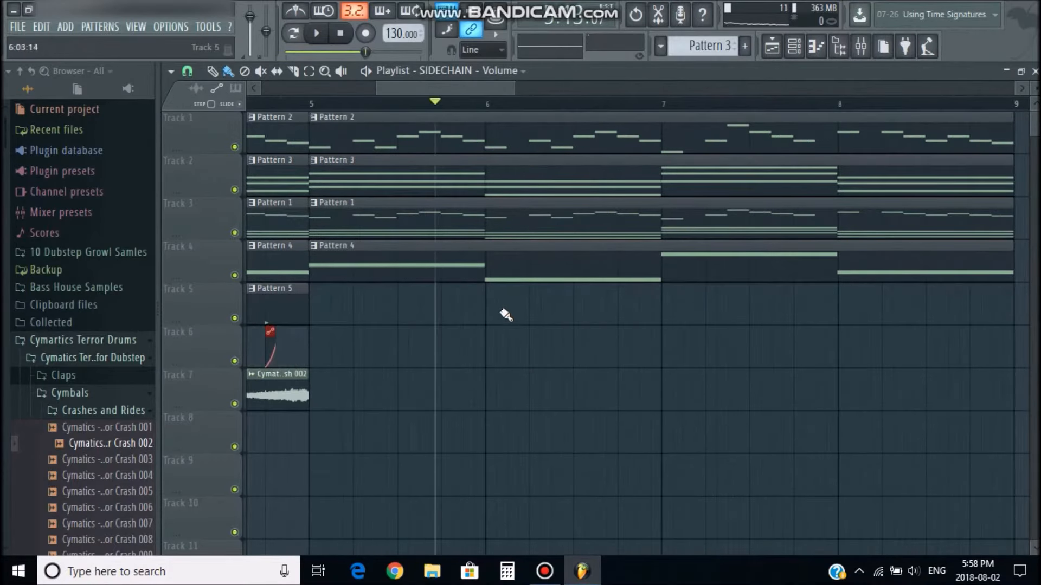
left_click(506, 313)
right_click(563, 294)
scroll(273, 331, "up", 3)
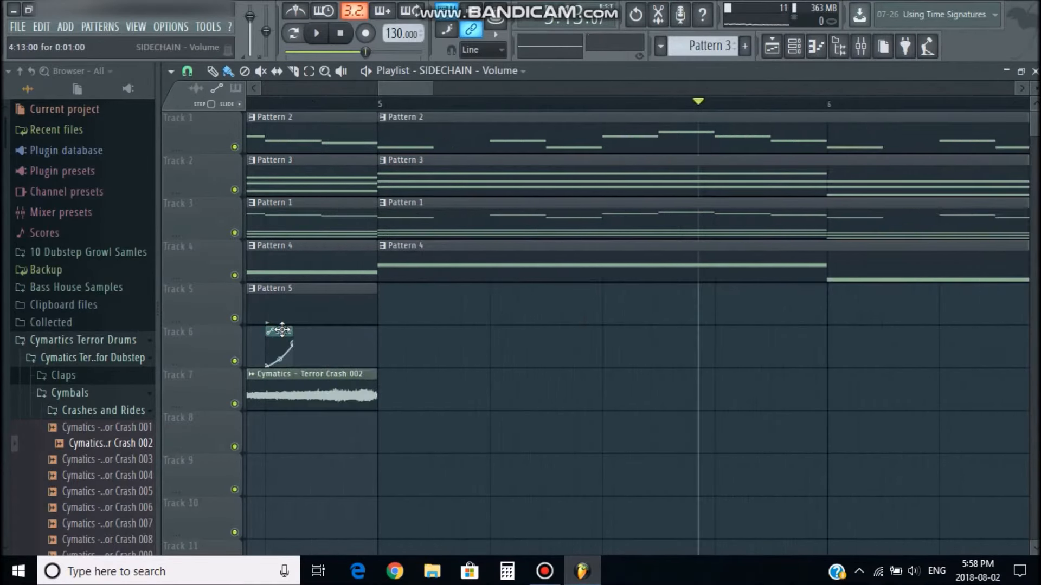
left_click(747, 302)
scroll(785, 302, "down", 4)
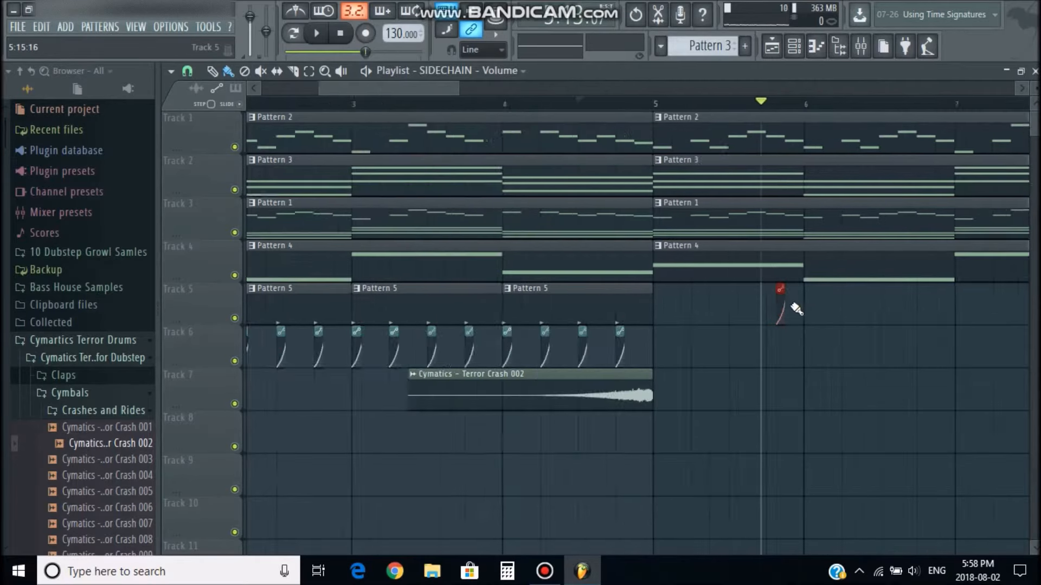
key("space")
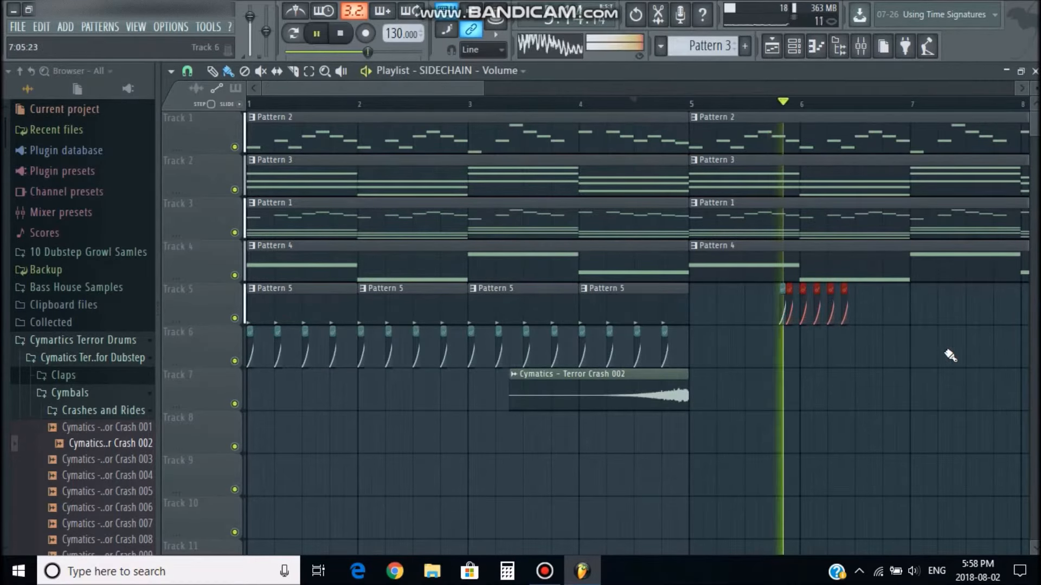
right_click(870, 308)
key("space")
scroll(793, 311, "down", 2)
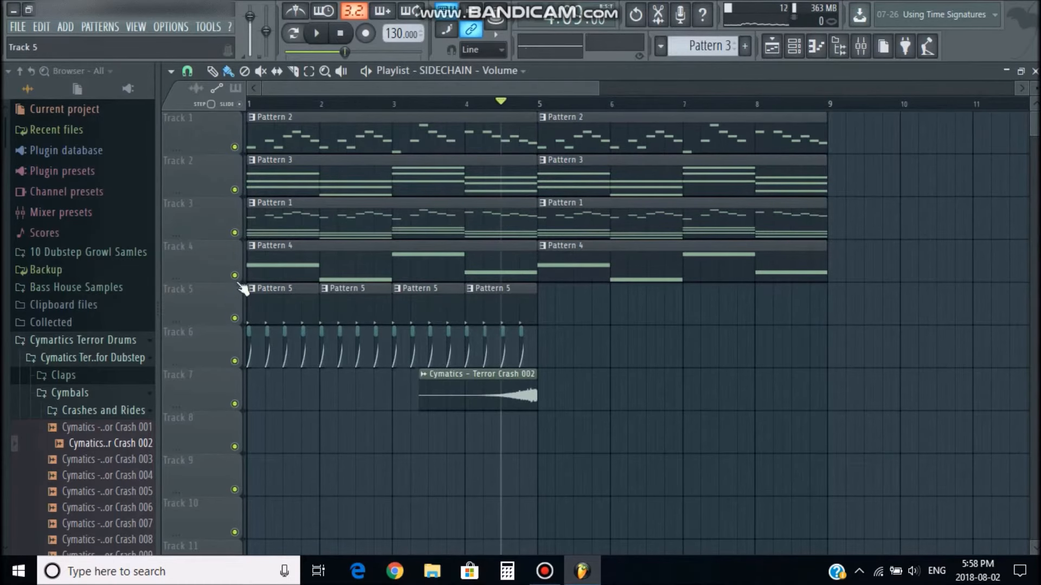
- Return the playhead to the start of the arrangement
scroll(343, 277, "down", 3)
scroll(300, 277, "up", 2)
left_click_drag(434, 88, 363, 108)
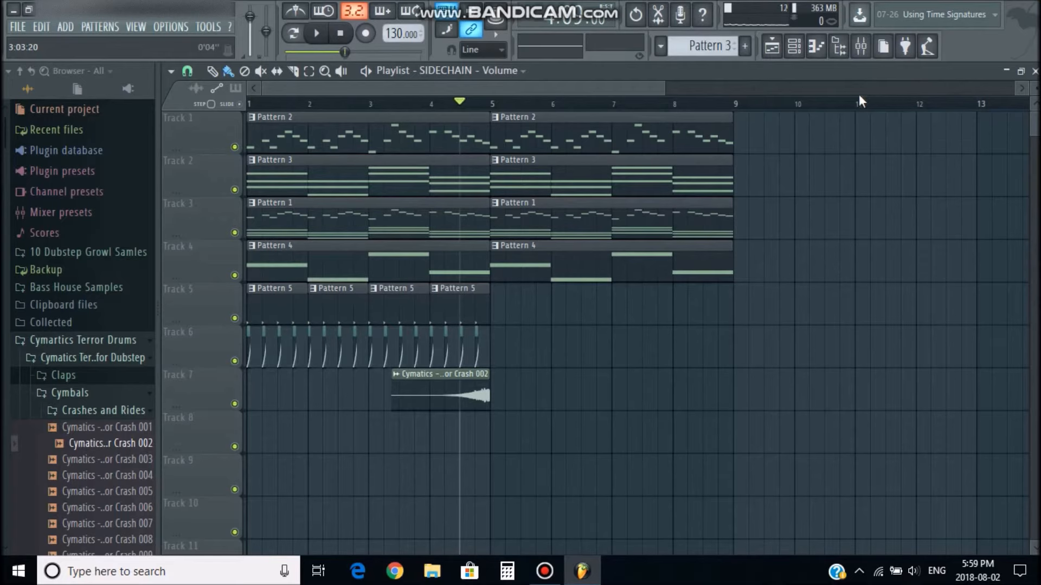
left_click_drag(562, 90, 252, 105)
- Check the 707 Kick and clap tracks in the mixer, raise the SIDECHAIN fader level with the other tracks, and return to the playlist
left_click(868, 49)
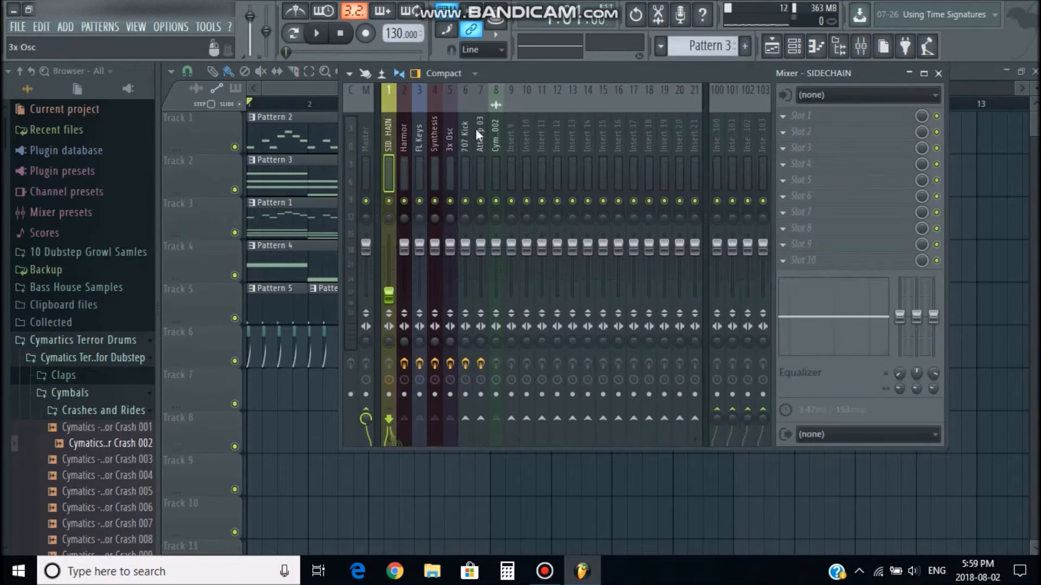
left_click(464, 132)
left_click(480, 128)
left_click(465, 133)
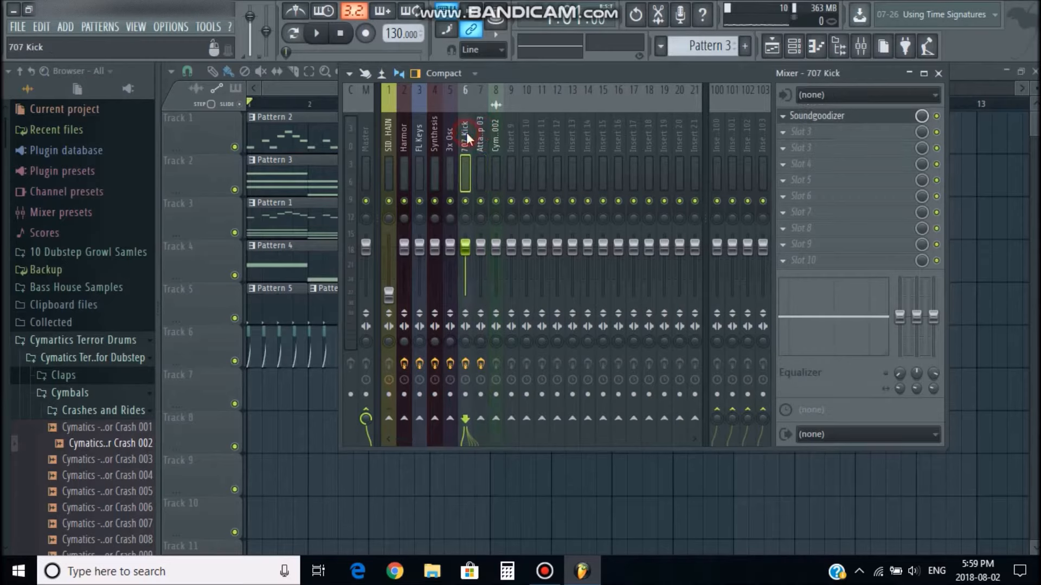
scroll(388, 296, "up", 5)
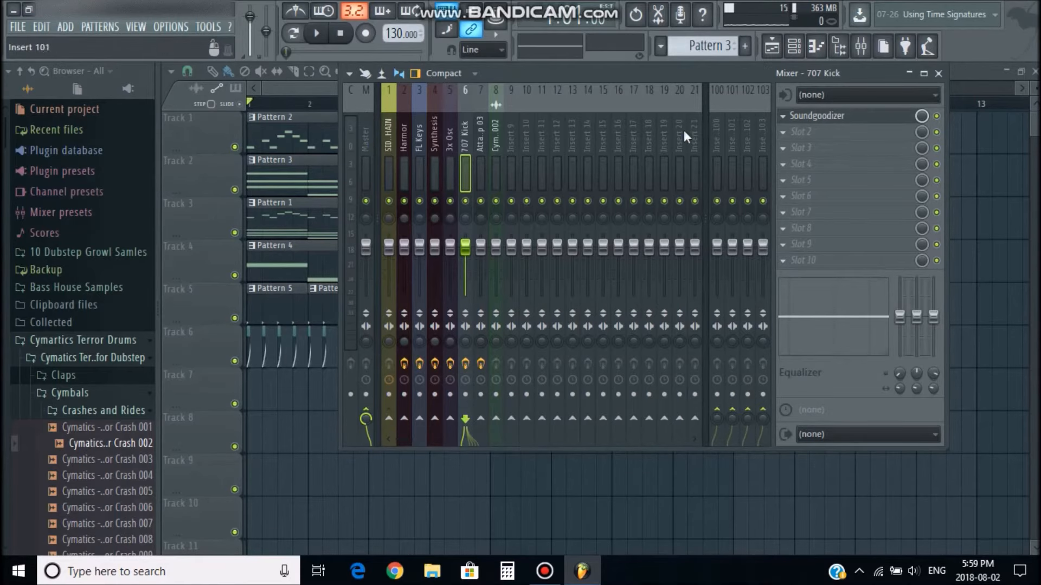
scroll(578, 203, "up", 5)
left_click(775, 52)
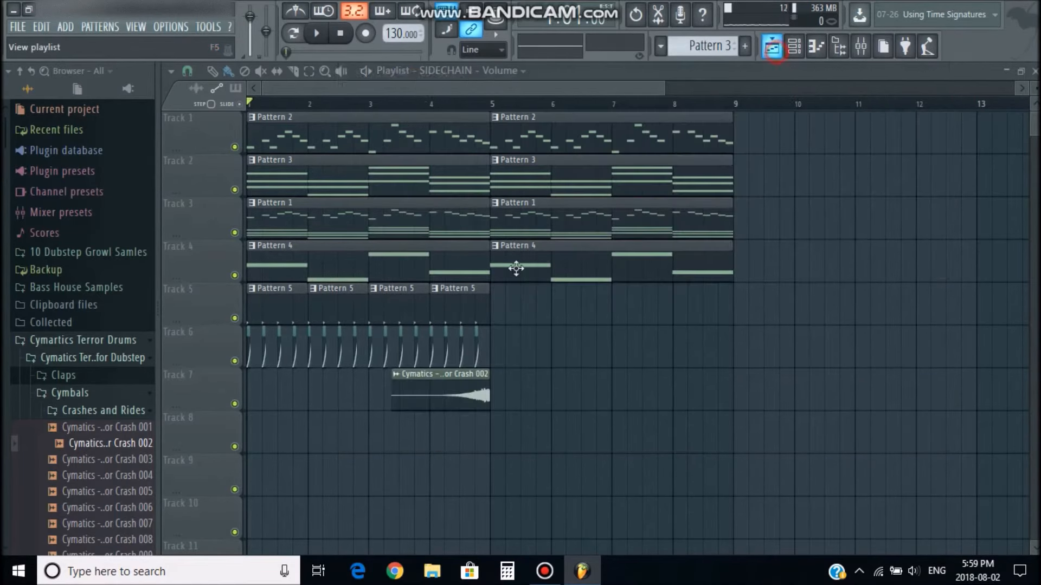
- Lengthen the last SIDECHAIN - Volume clip in bar 4 to half a beat, exposing the drop after its rising curve
scroll(366, 349, "up", 5)
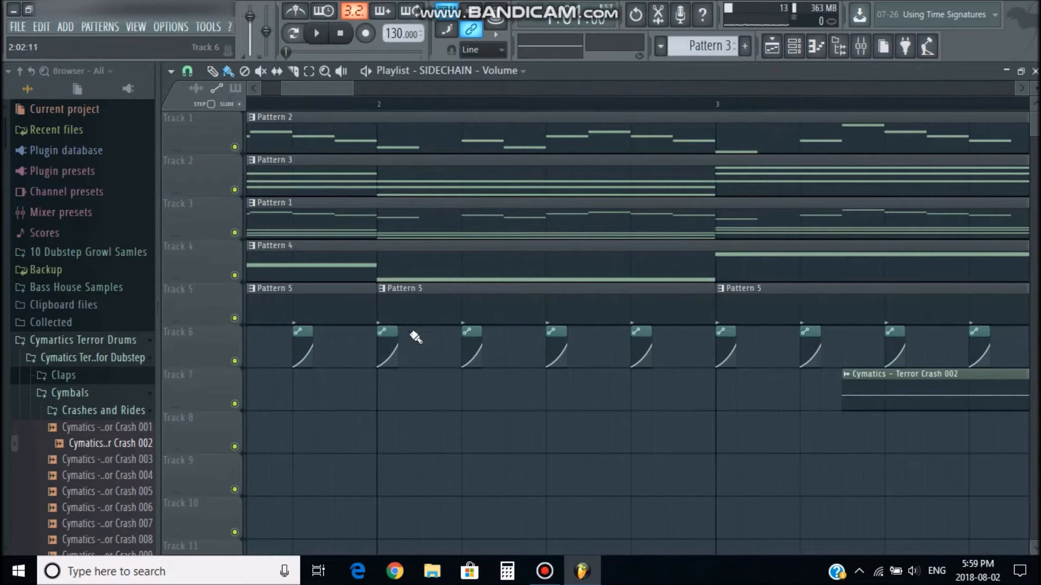
scroll(401, 347, "down", 6)
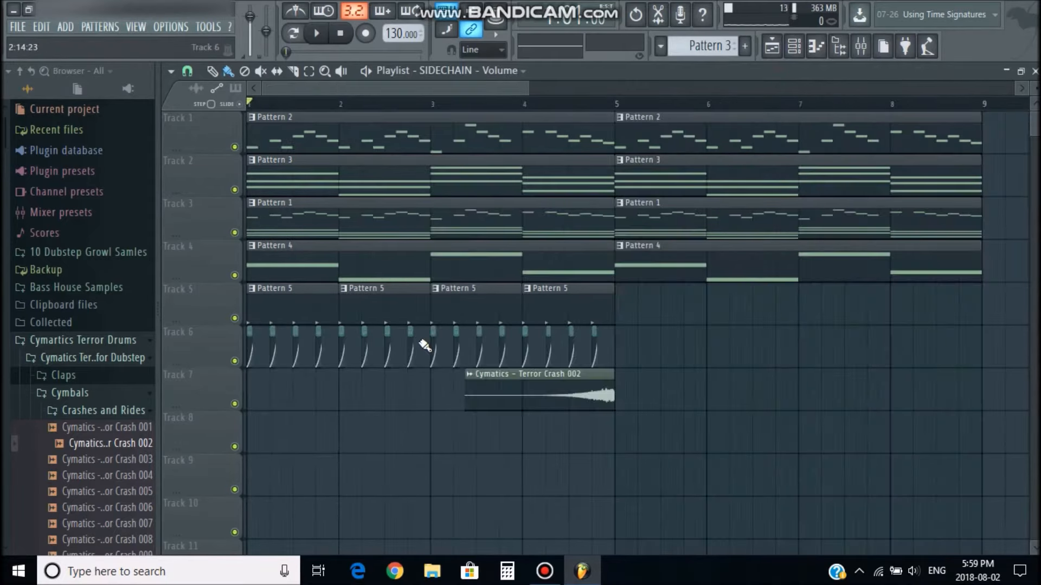
scroll(425, 344, "up", 6)
left_click_drag(379, 333, 415, 330)
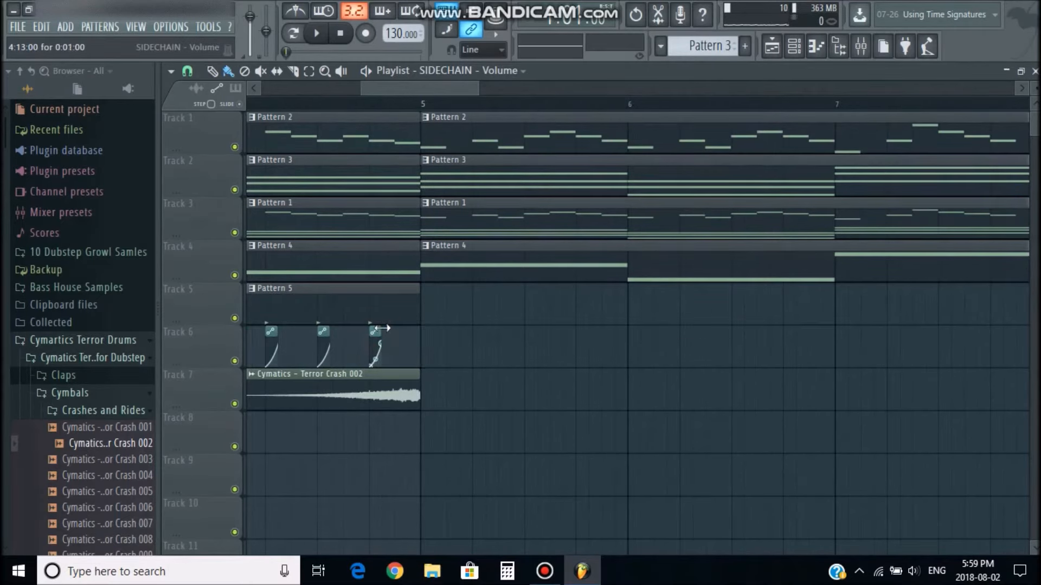
scroll(303, 316, "down", 6)
scroll(571, 347, "up", 5)
scroll(570, 347, "up", 3)
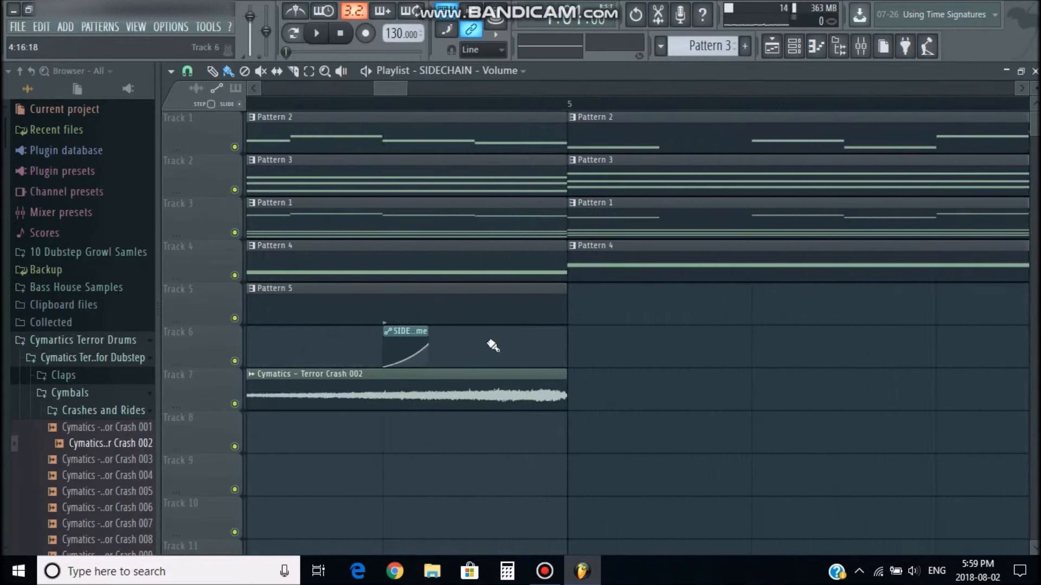
left_click_drag(380, 332, 348, 378)
right_click(374, 347)
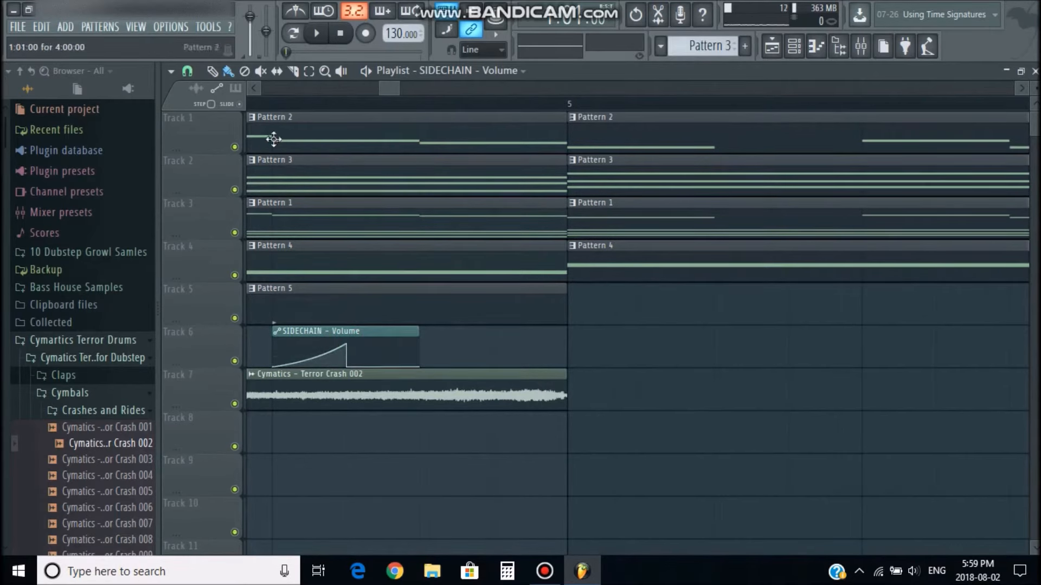
- Play the last beat of bar 4 and delete the automation point at the foot of the curve's vertical drop
key("space")
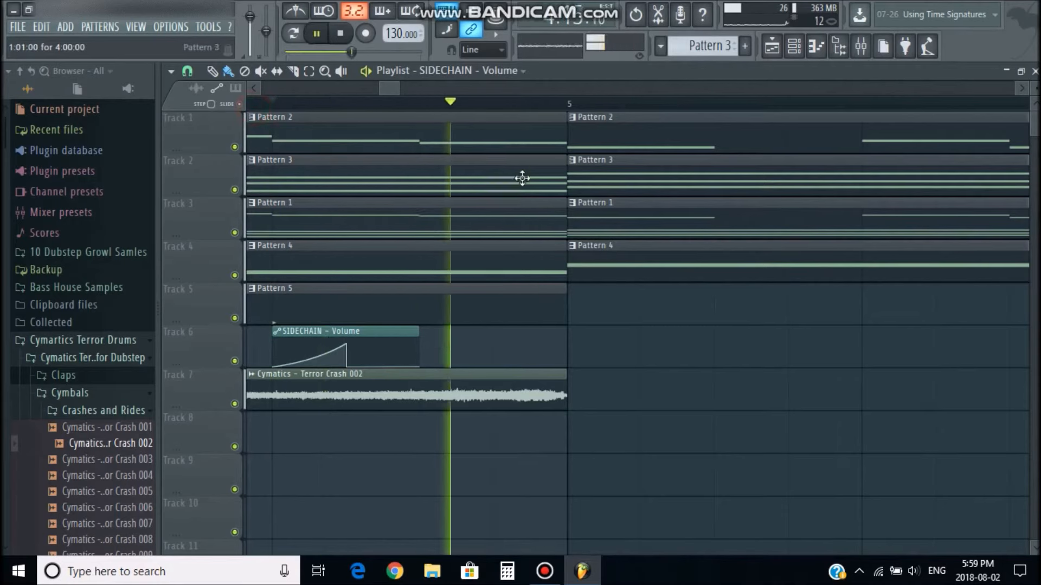
key("space")
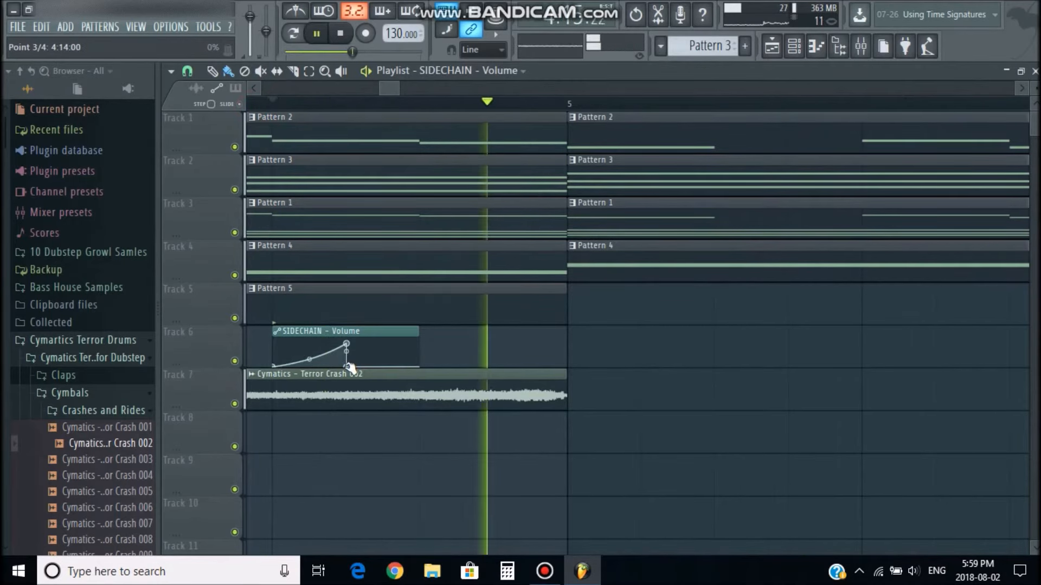
right_click(346, 367)
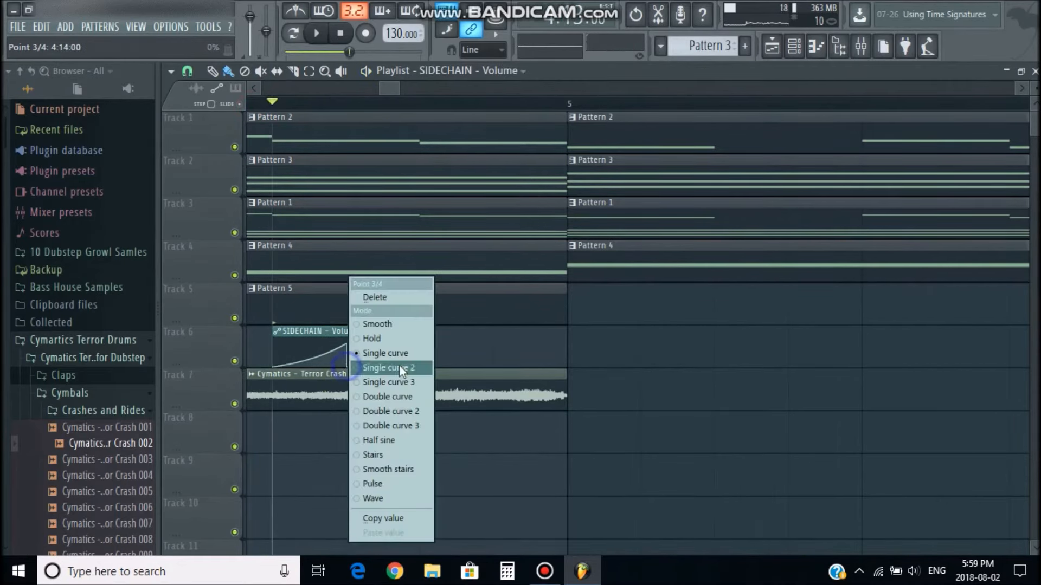
left_click(398, 298)
key("space")
scroll(453, 309, "down", 5)
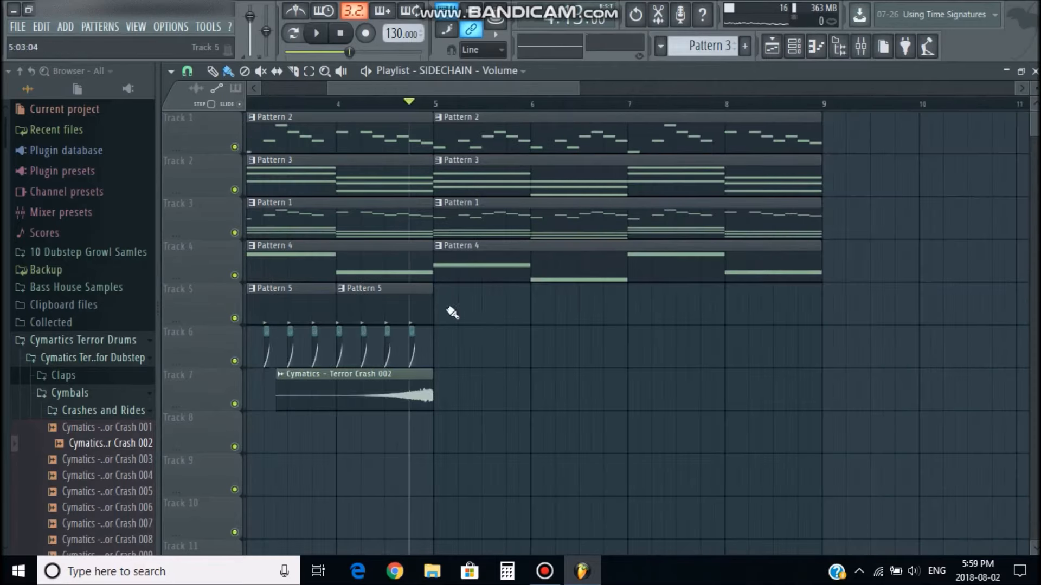
- Return the playhead to the start and examine the spacing and curves of the track 6 sidechain clips across bars 1 to 4
left_click_drag(344, 103, 245, 109)
scroll(208, 172, "up", 4)
left_click(302, 92)
scroll(305, 319, "up", 4)
scroll(341, 323, "down", 4)
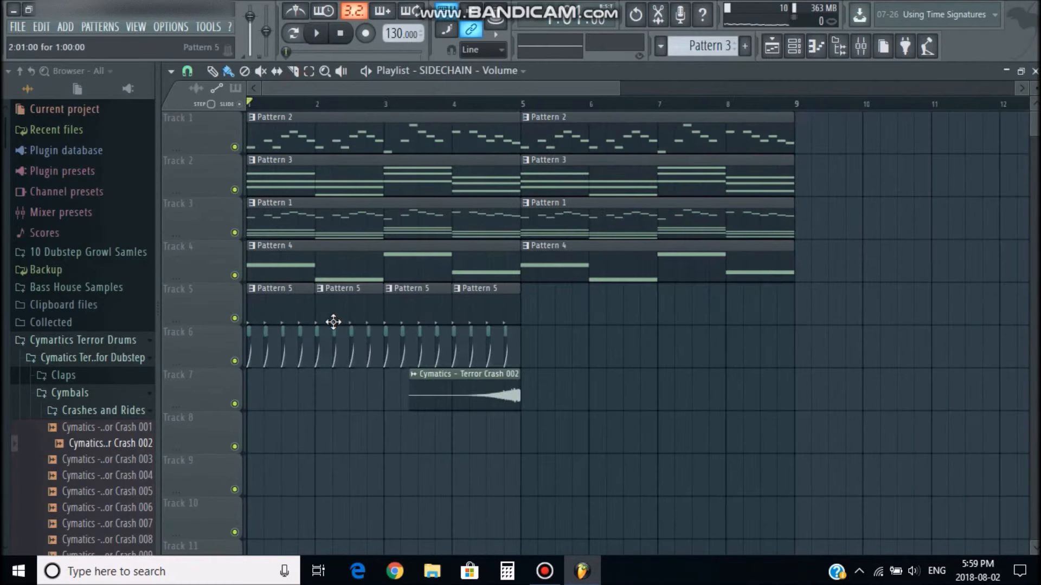
scroll(431, 135, "up", 3)
scroll(406, 390, "up", 6)
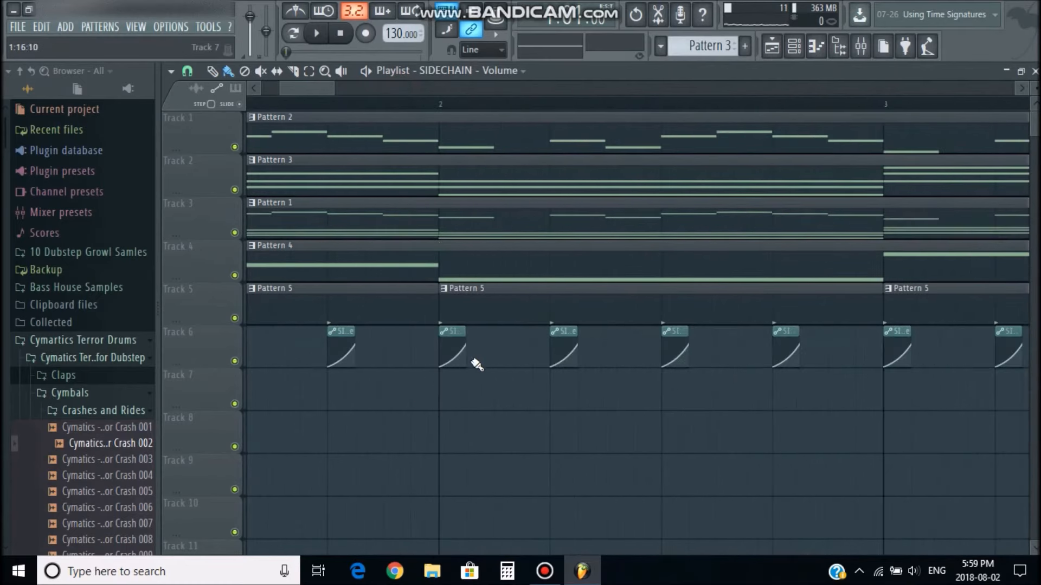
scroll(480, 384, "down", 4)
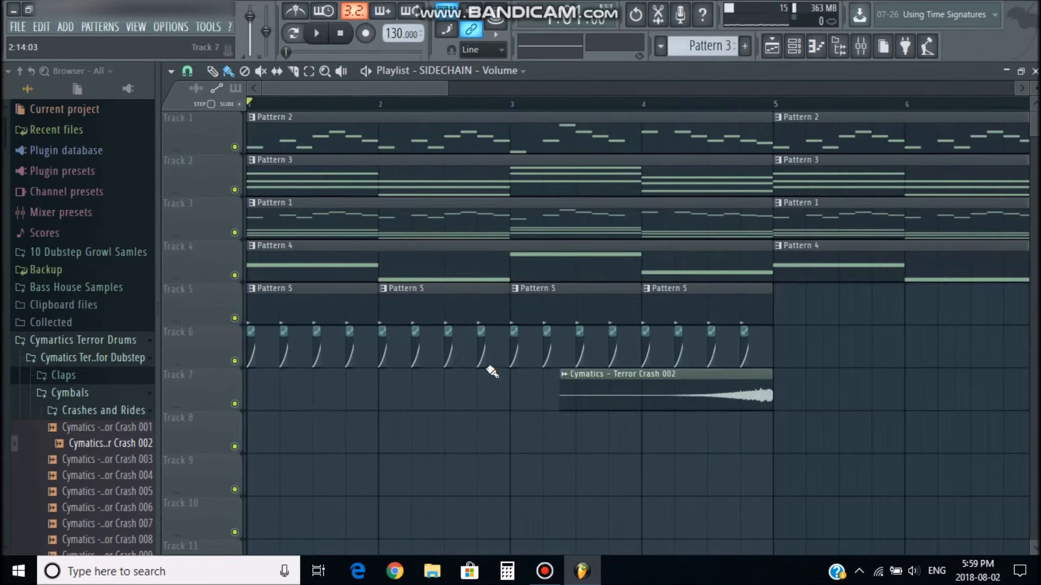
scroll(486, 367, "up", 5)
scroll(499, 357, "down", 8)
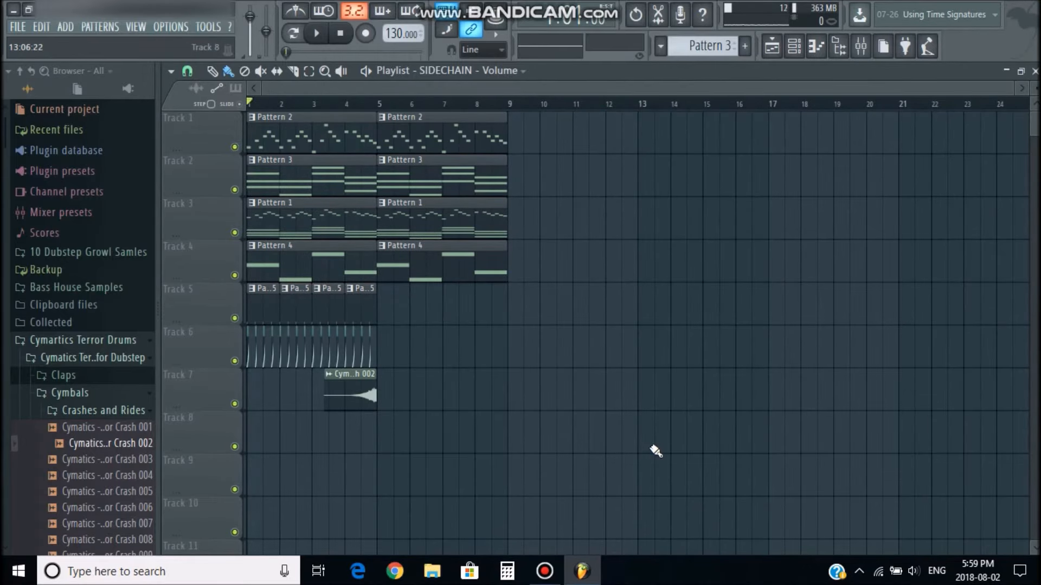
mouse_move(569, 552)
left_click(544, 571)
left_click(705, 104)
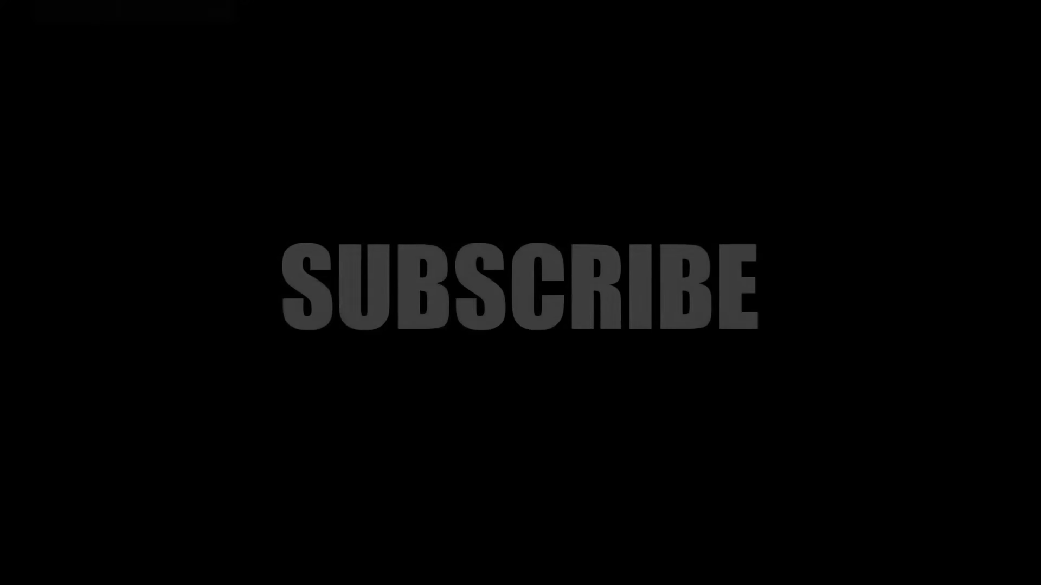